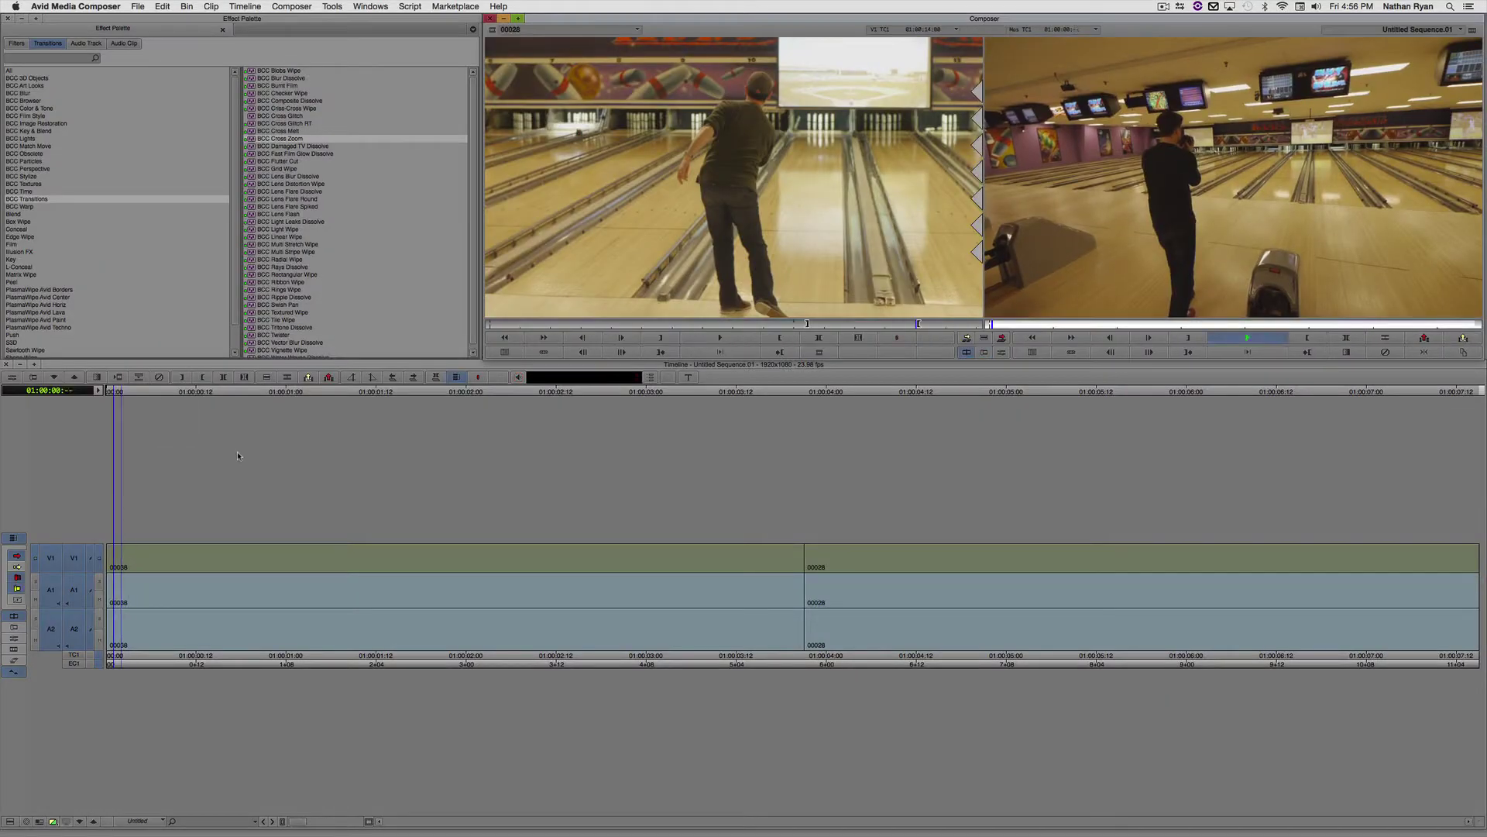
- Apply the BCC Cross Zoom transition to the cut between the two bowling clips on V1
key(space)
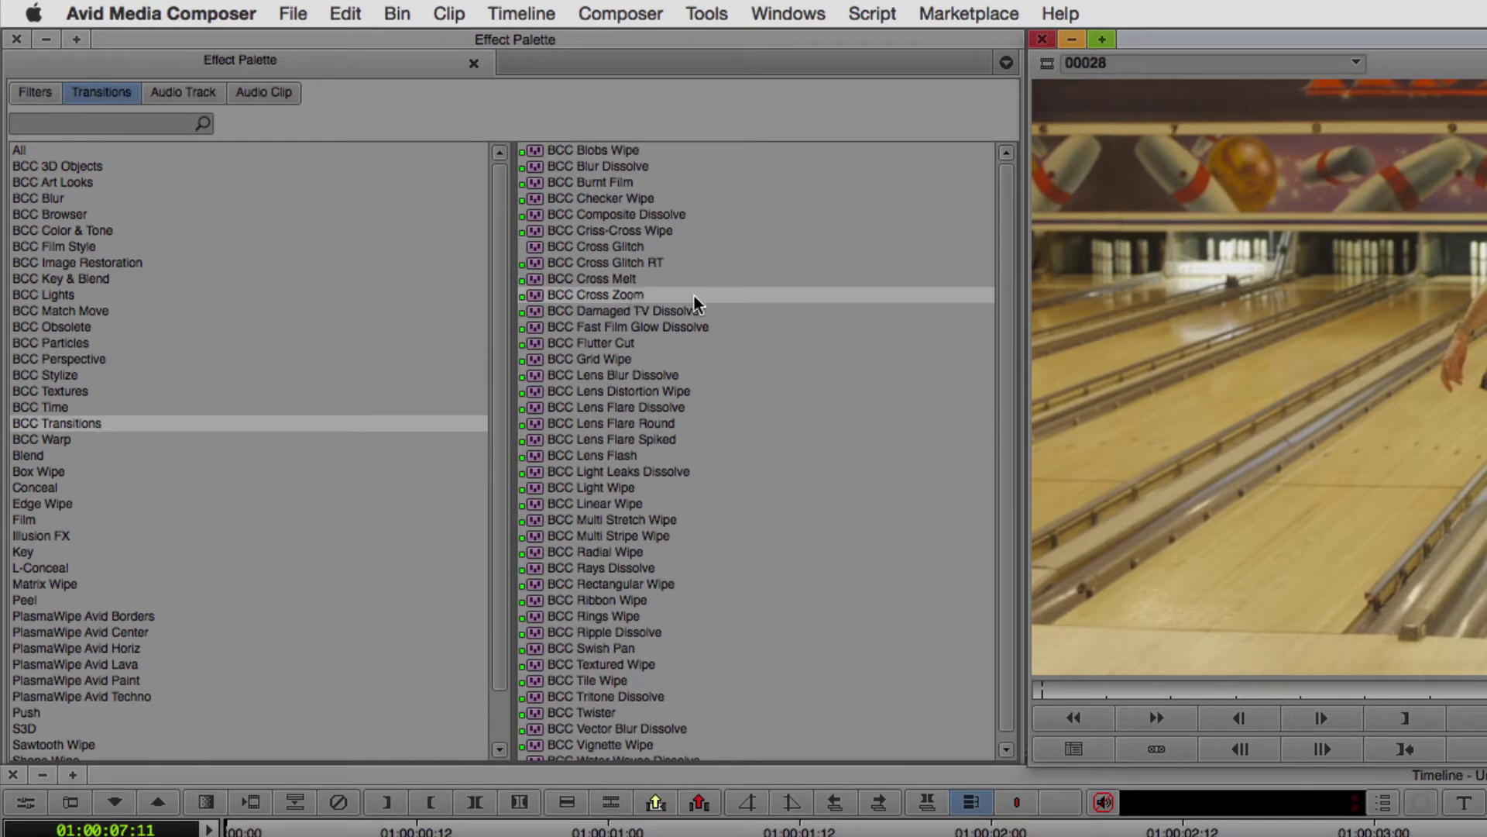
drag(626, 297, 835, 579)
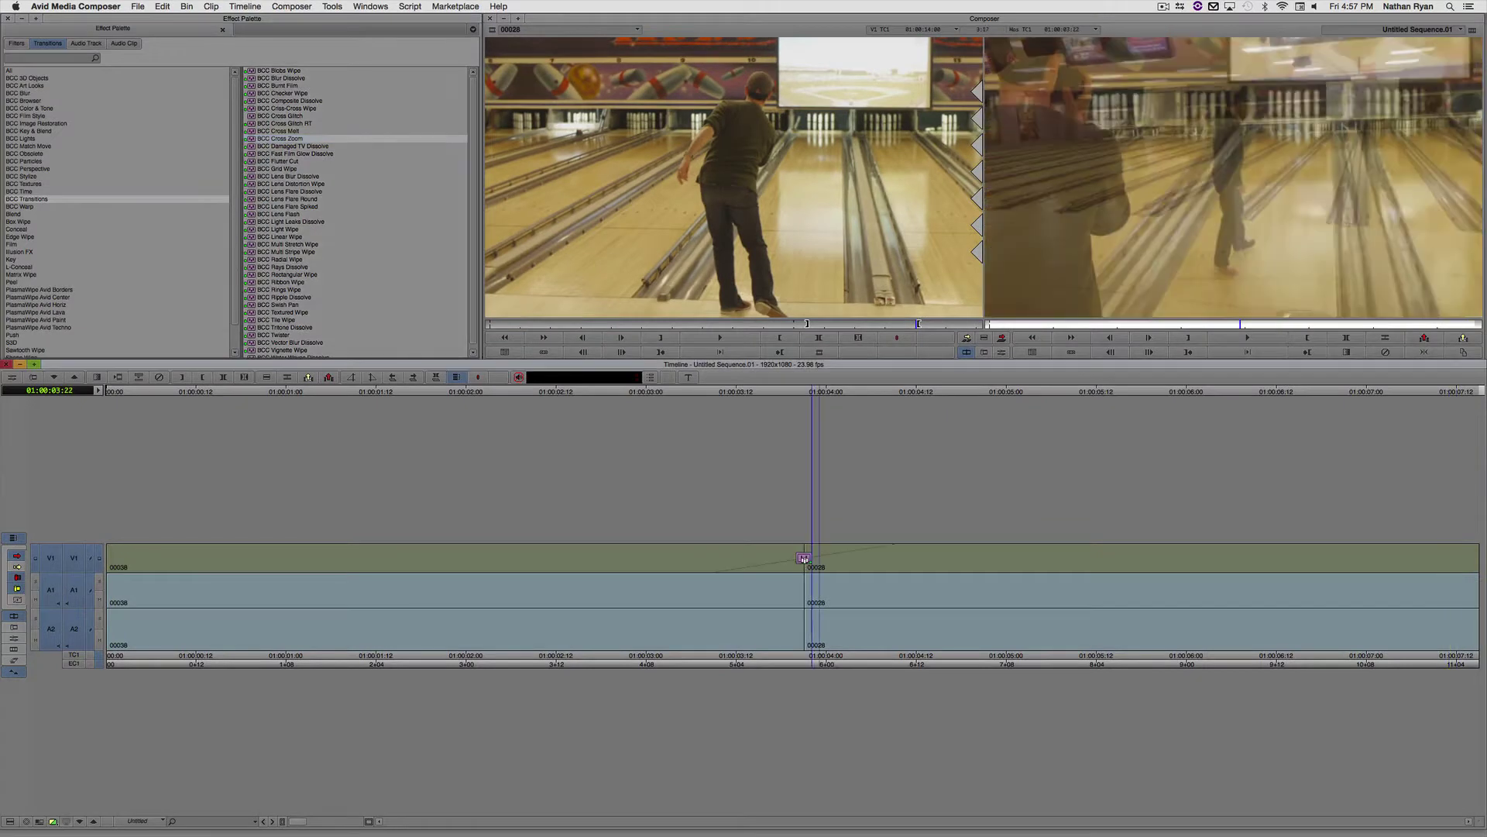
- Play the sequence across the cut a couple of times to review the cross zoom transition
click(695, 394)
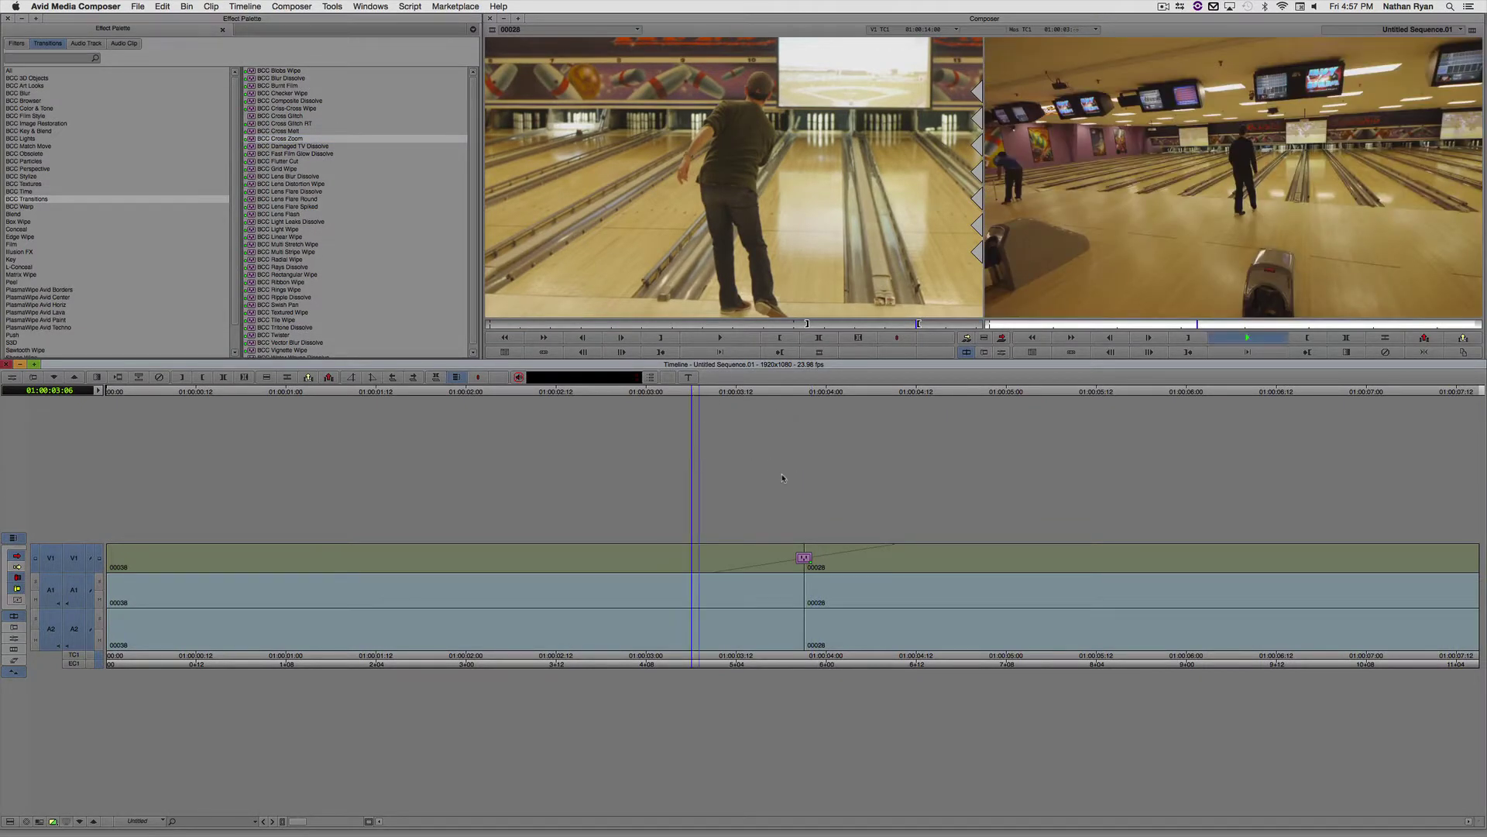
key(space)
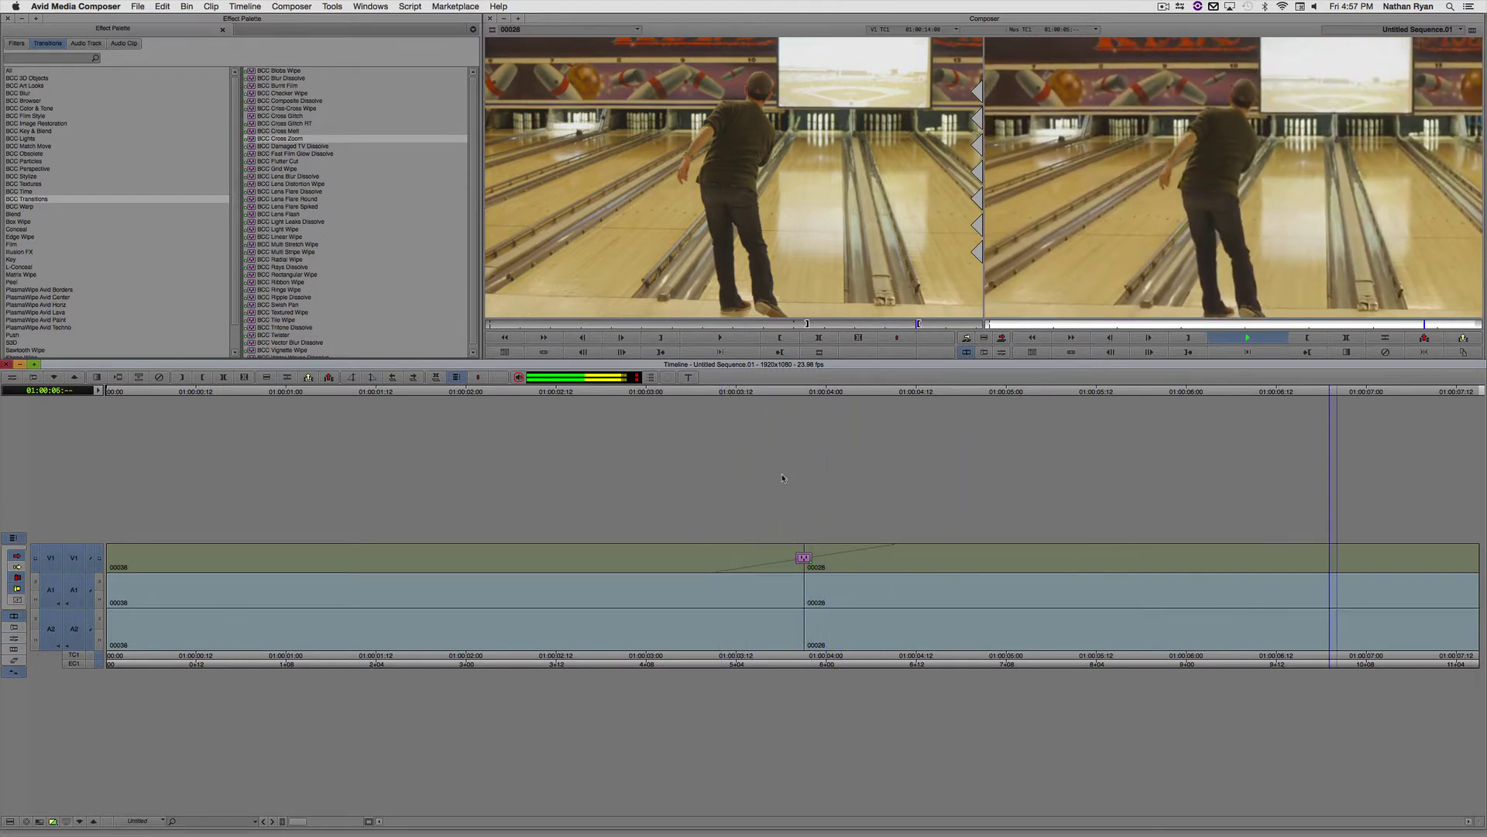
click(688, 391)
key(space)
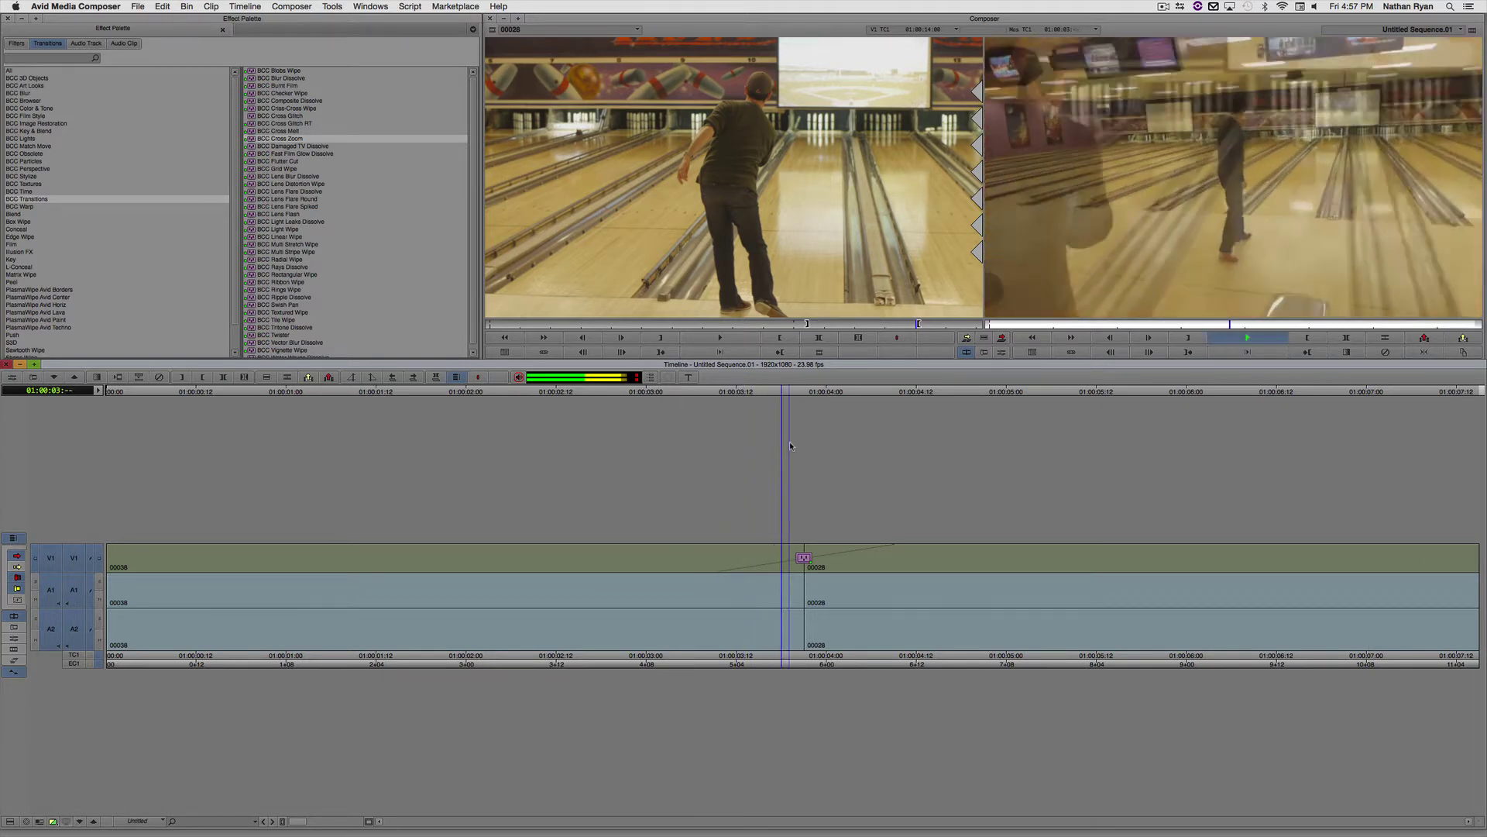
key(space)
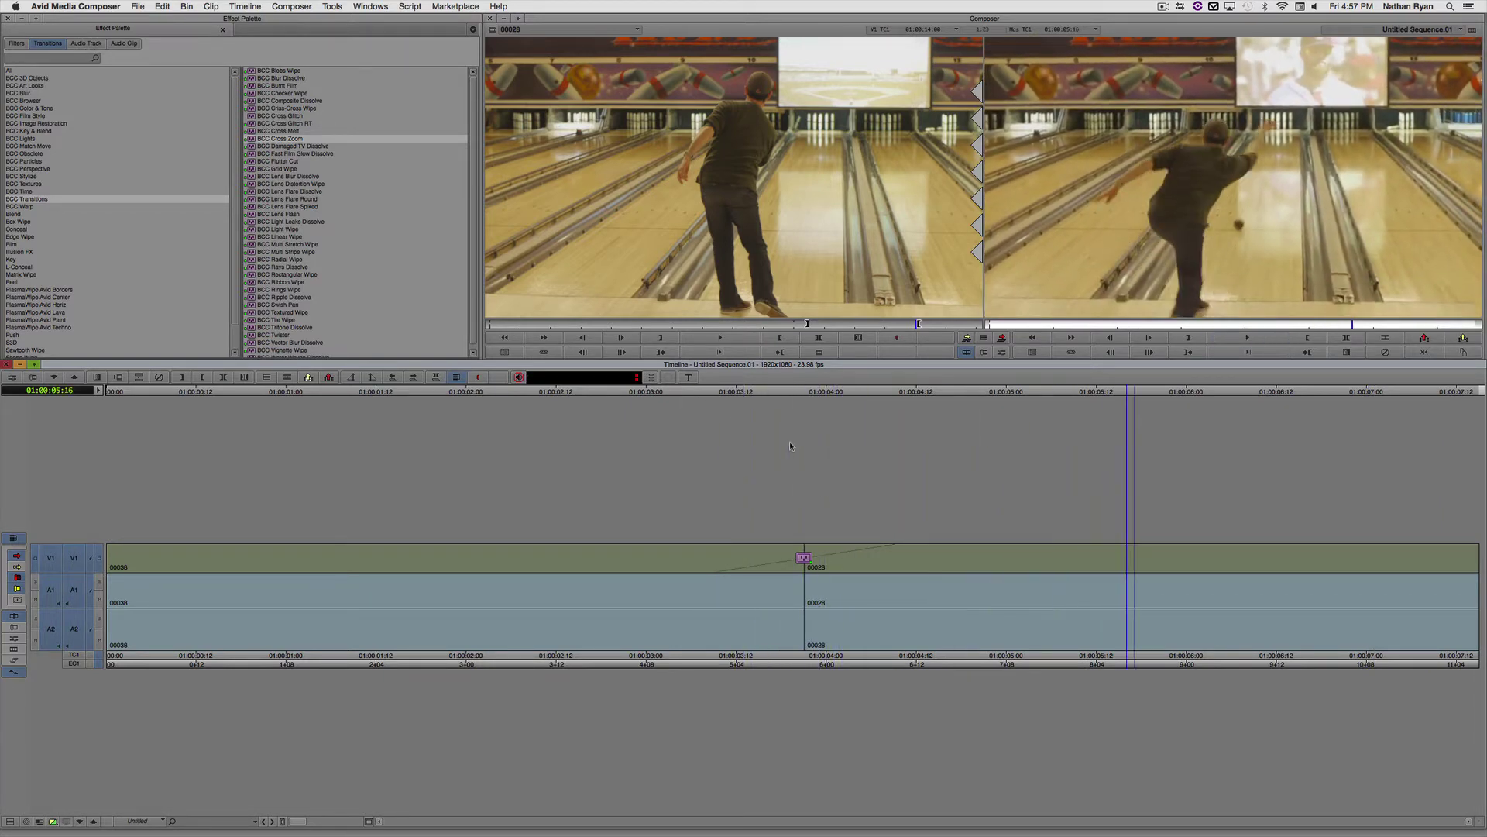
- Park on the transition, open its effect parameters, enable Motion Blur and set the Shutter Angle to 360
click(810, 393)
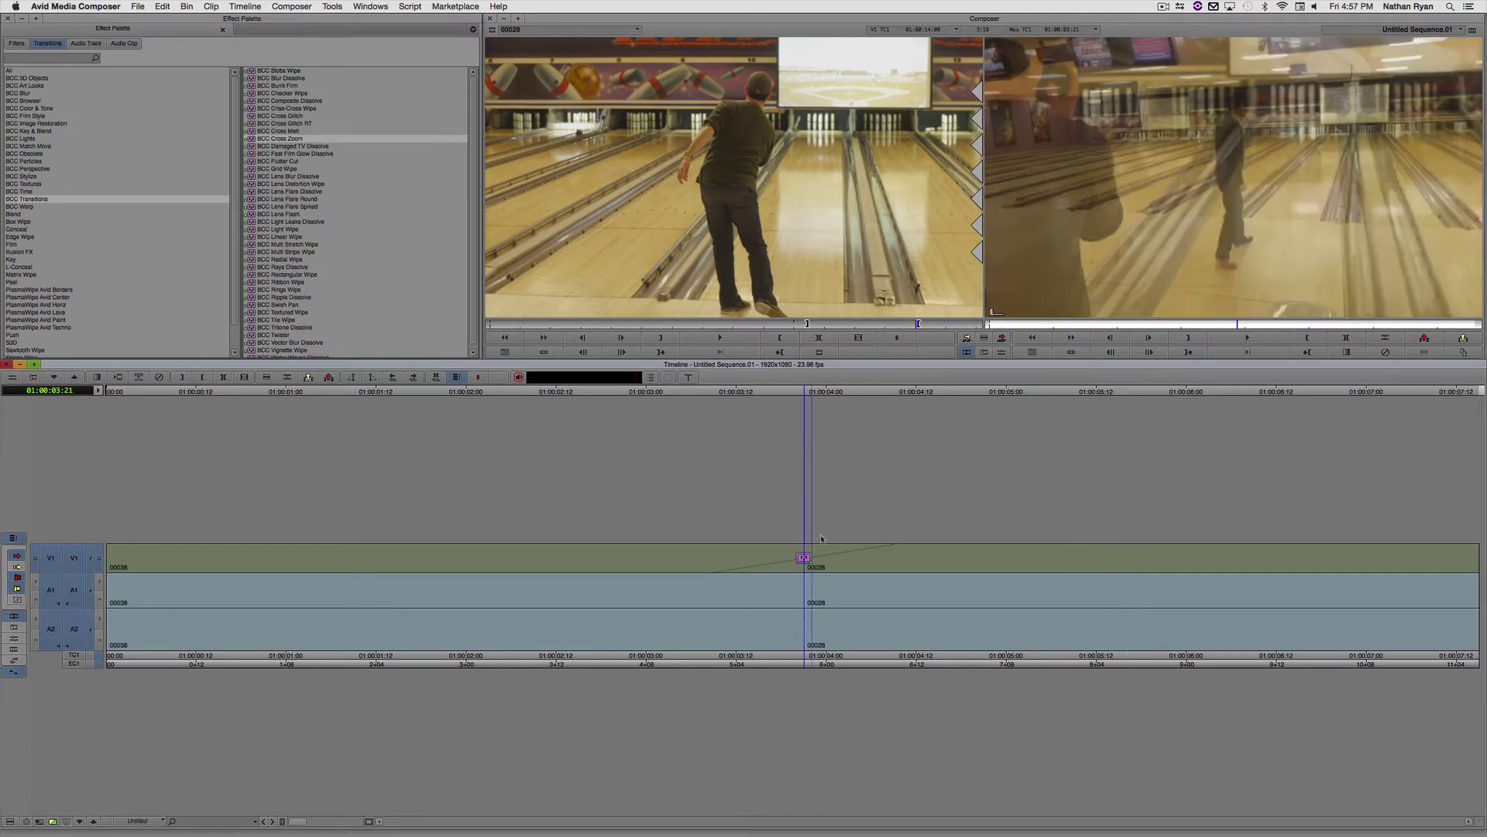
click(14, 640)
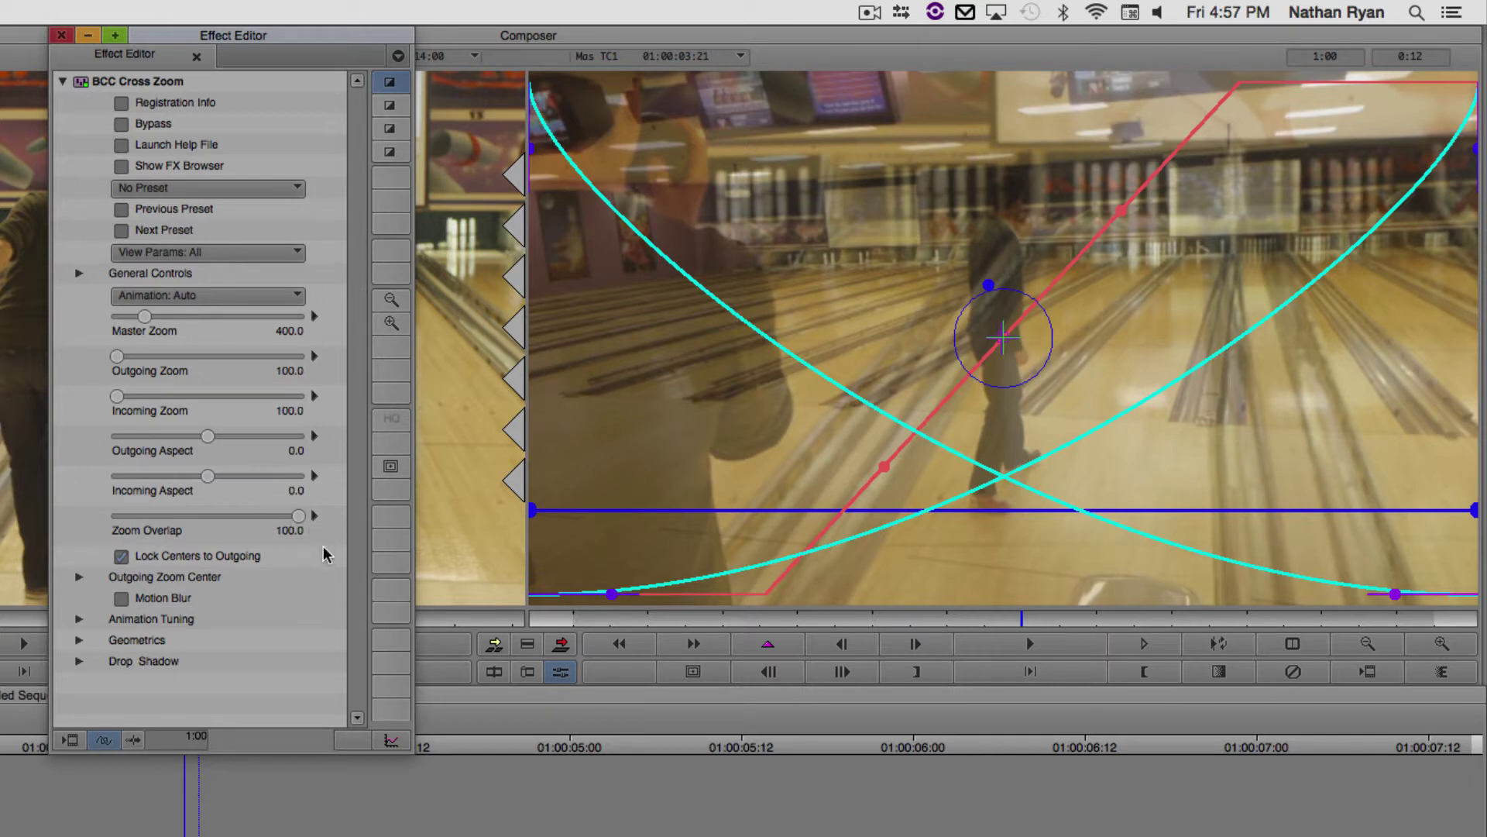
click(122, 599)
click(79, 619)
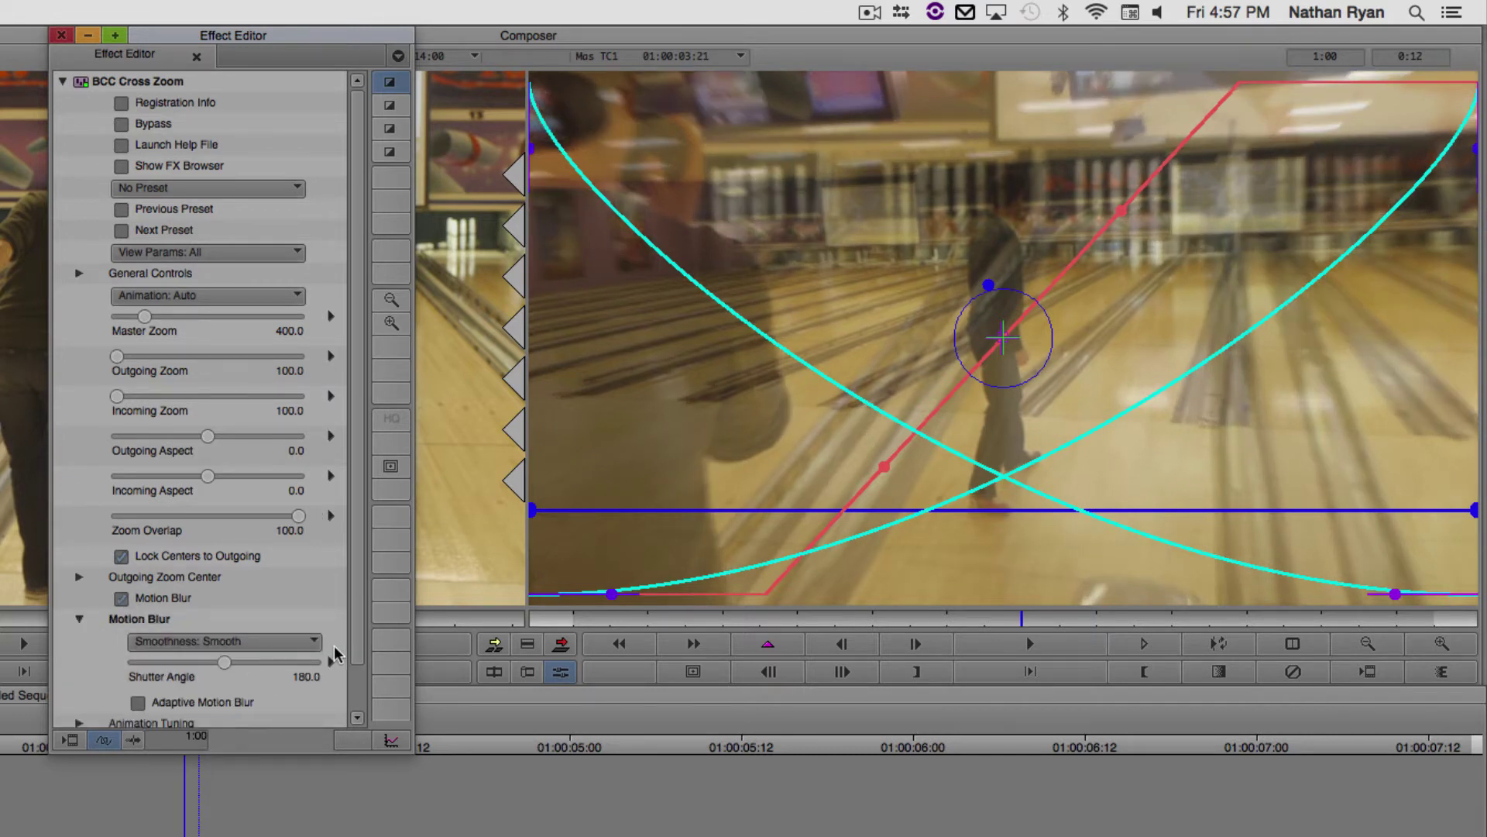
scroll(339, 653, down, 2)
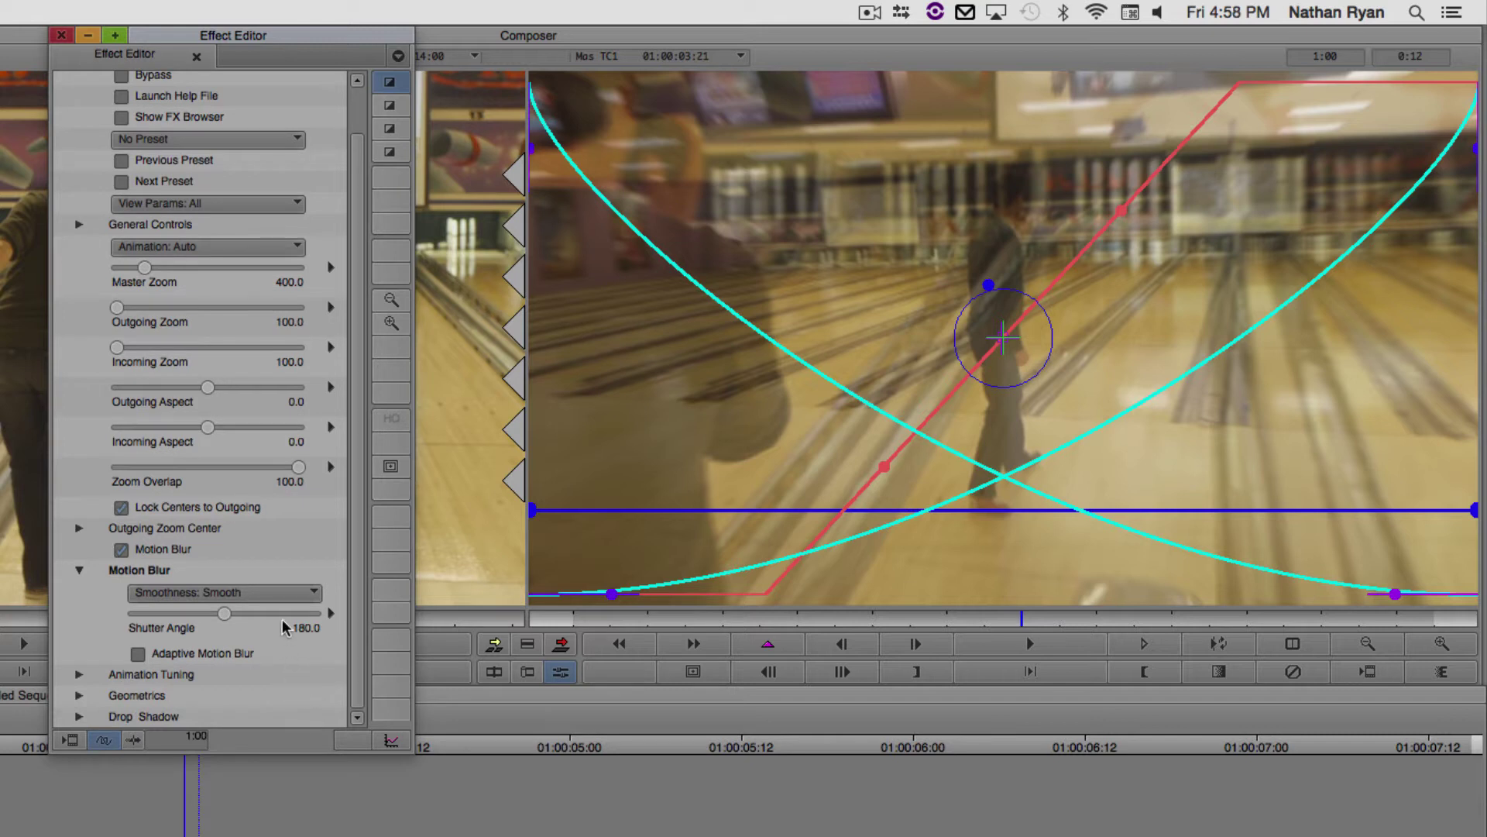
drag(200, 618, 360, 624)
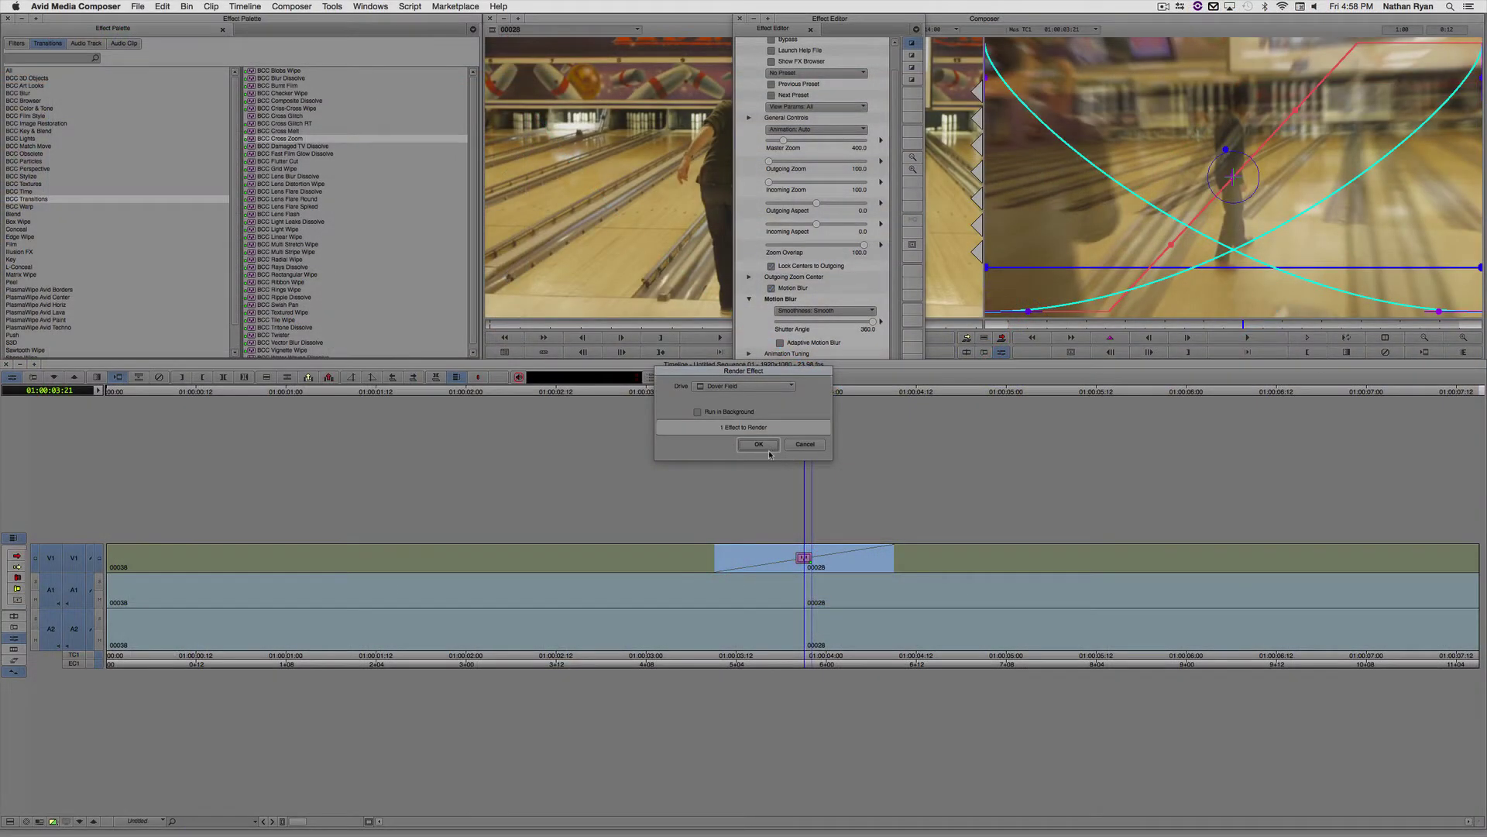
- Render the Cross Zoom effect and play back the rendered transition
click(767, 448)
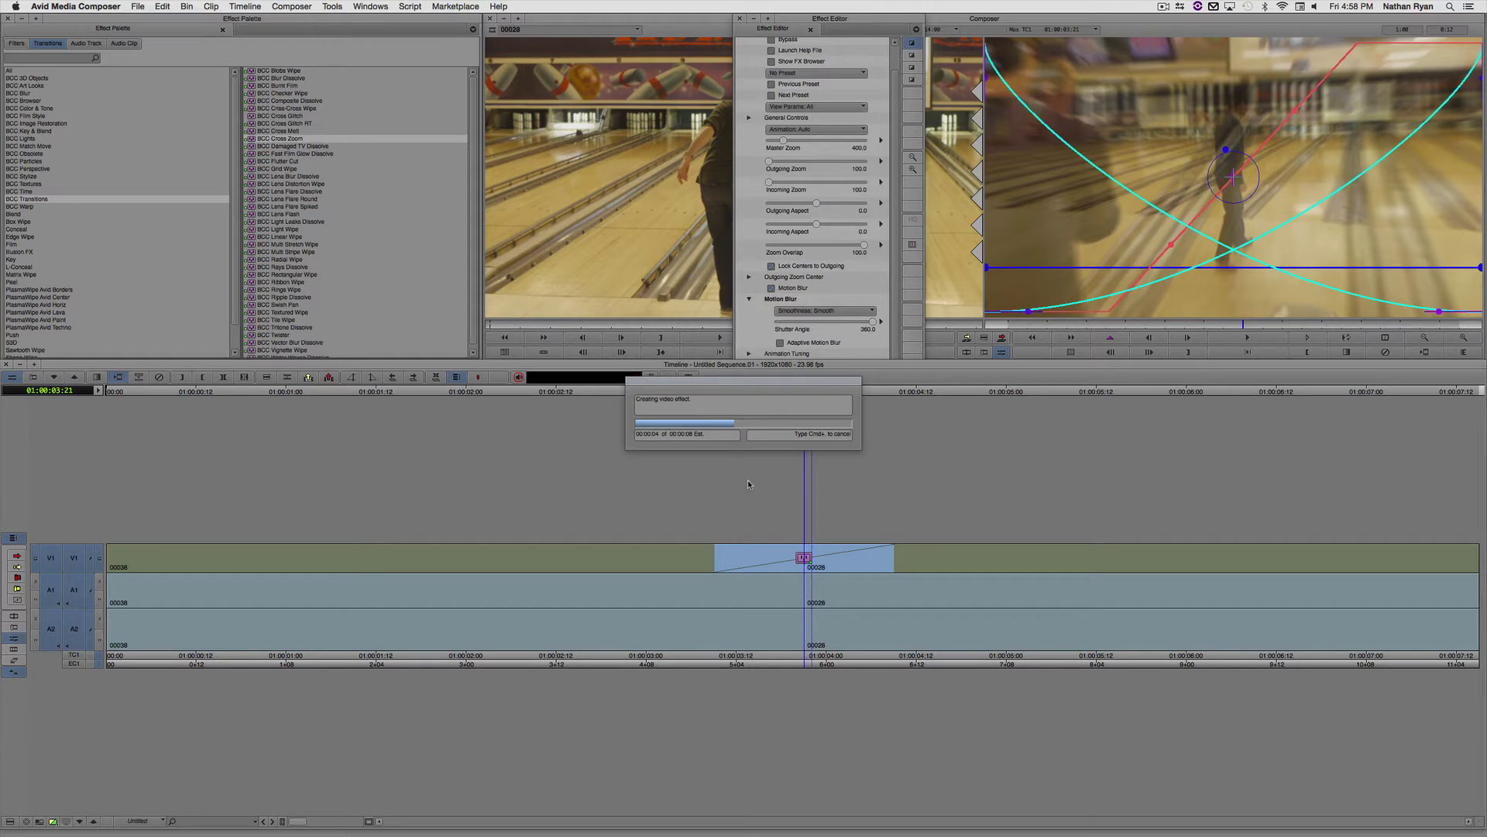
key(space)
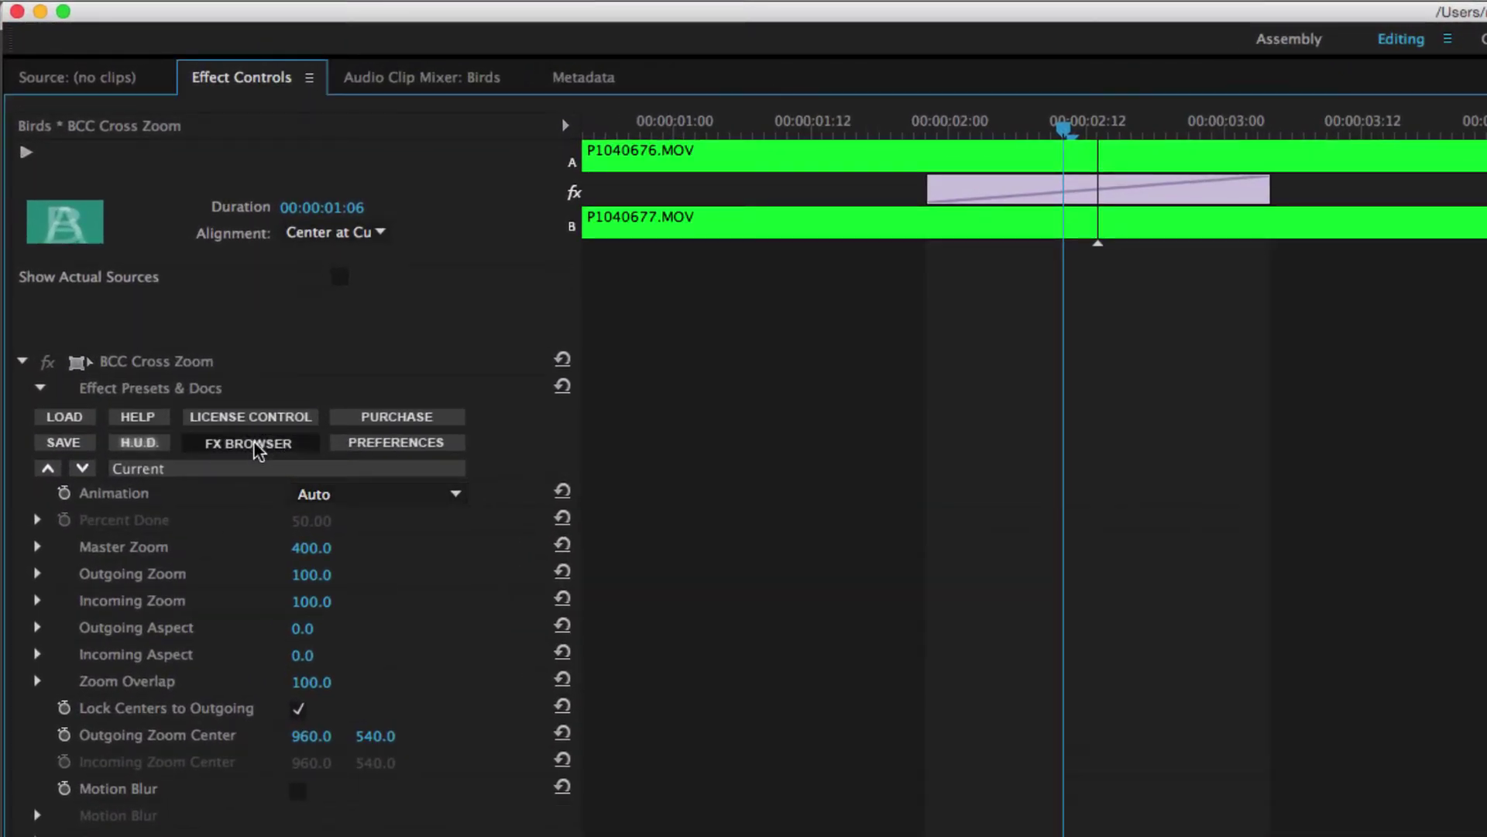
- In Premiere Pro, open the FX Browser for BCC Cross Zoom and preview the IndependentZoomCenters, MoreZoom and bottom-left zoom center presets
click(254, 443)
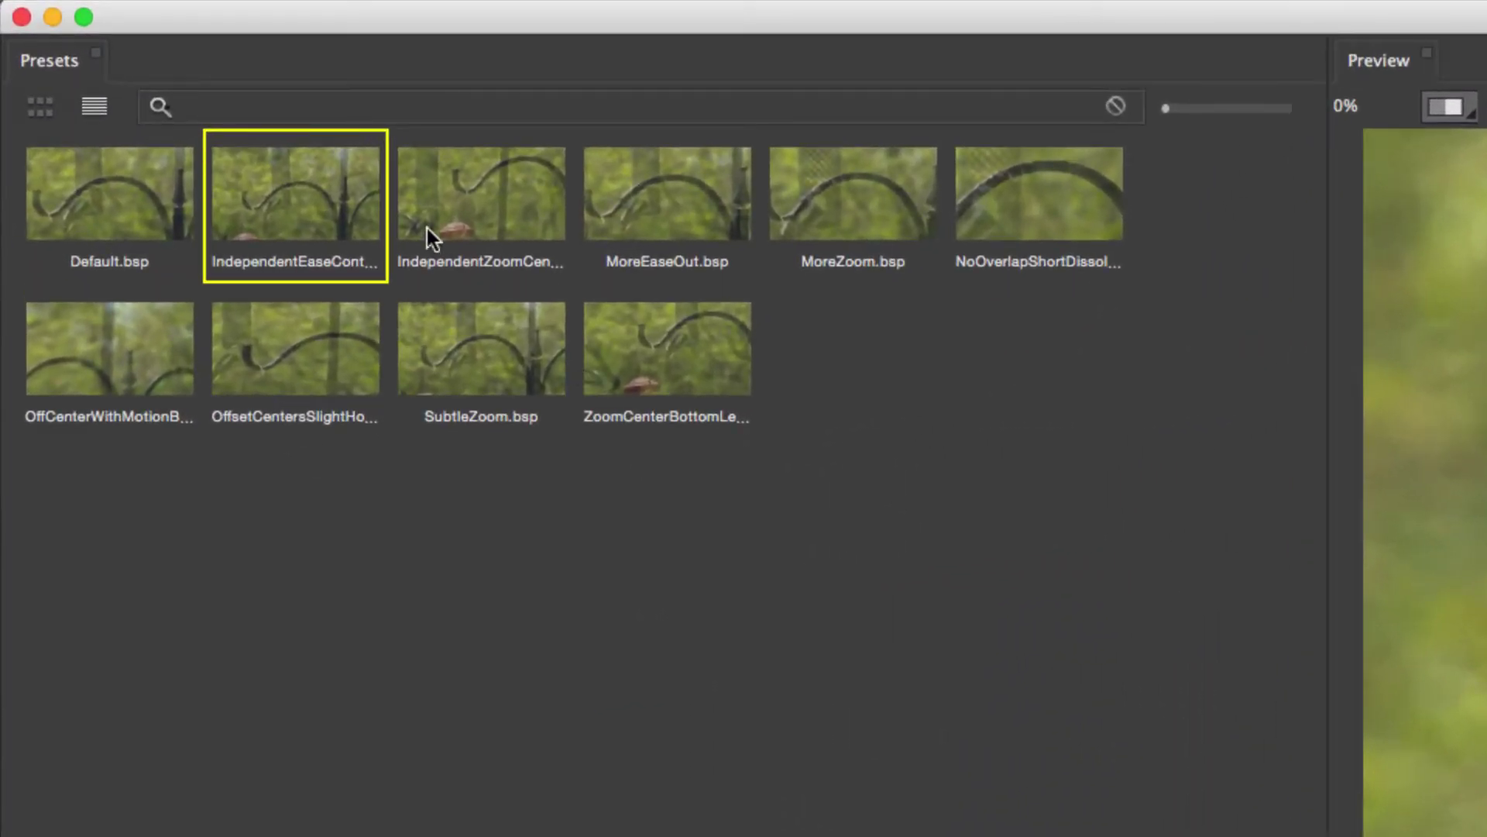
click(453, 203)
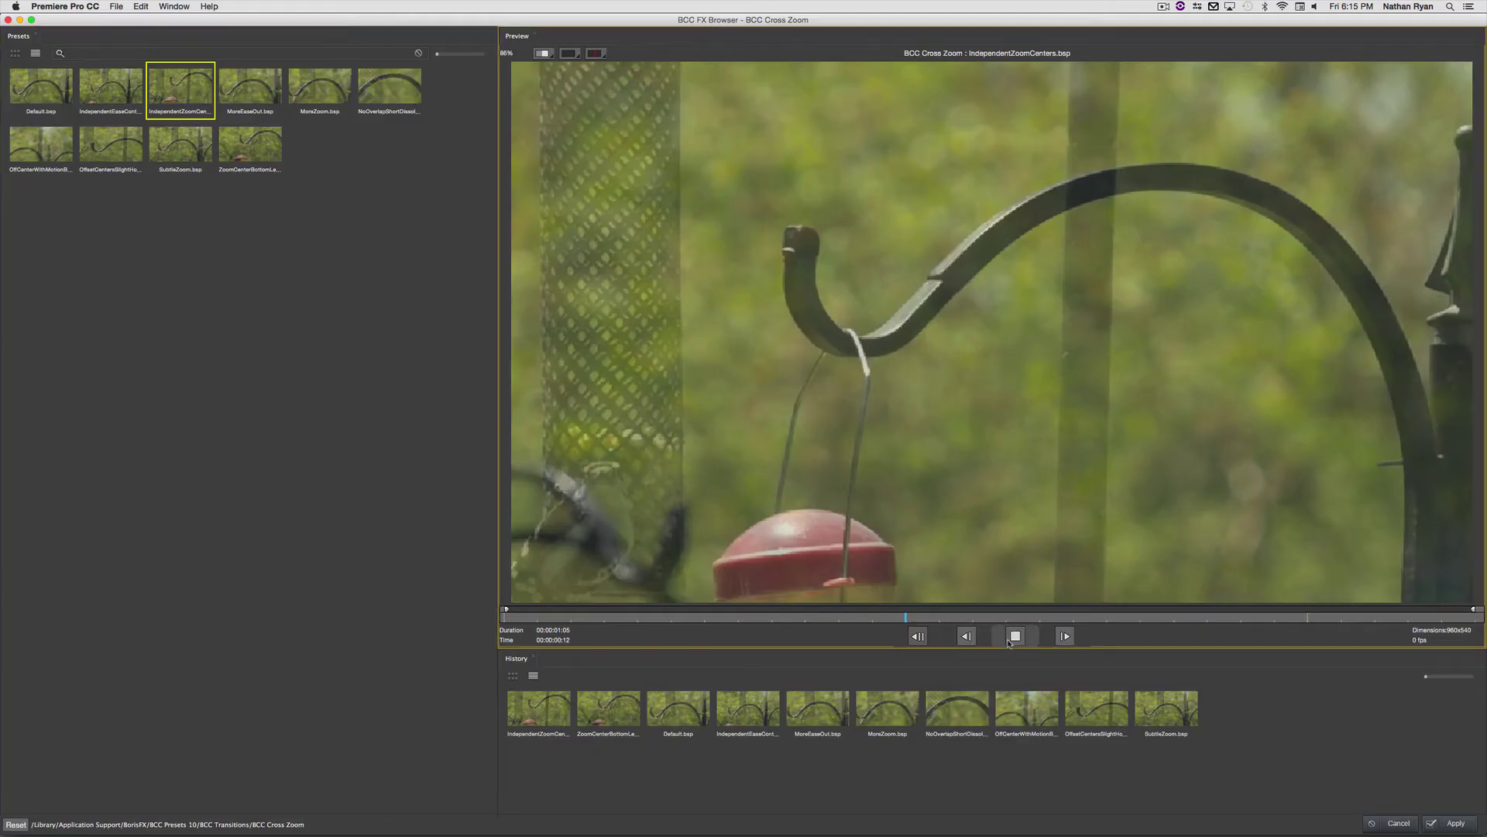
click(1014, 636)
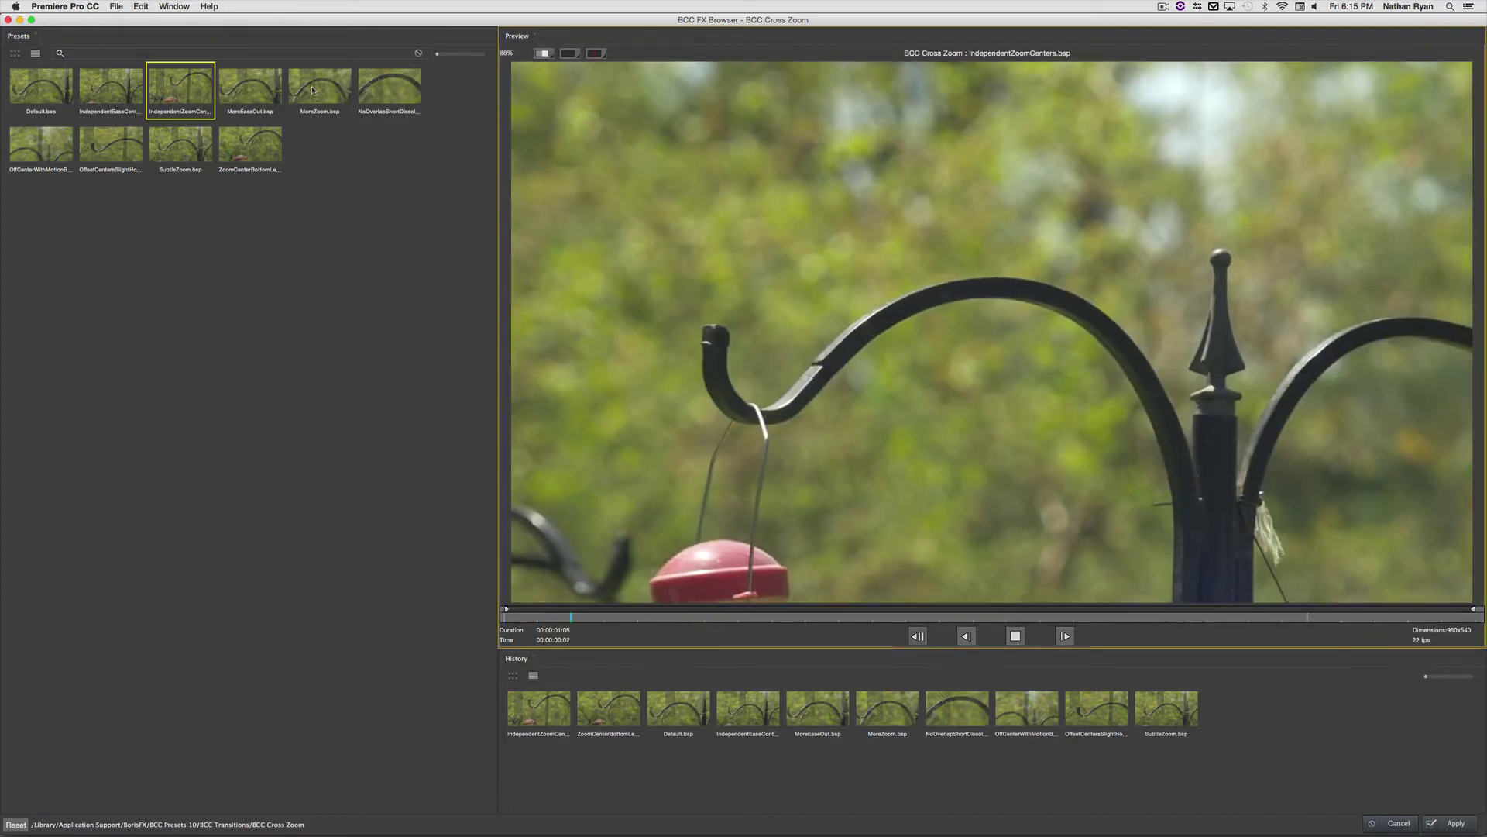
click(313, 90)
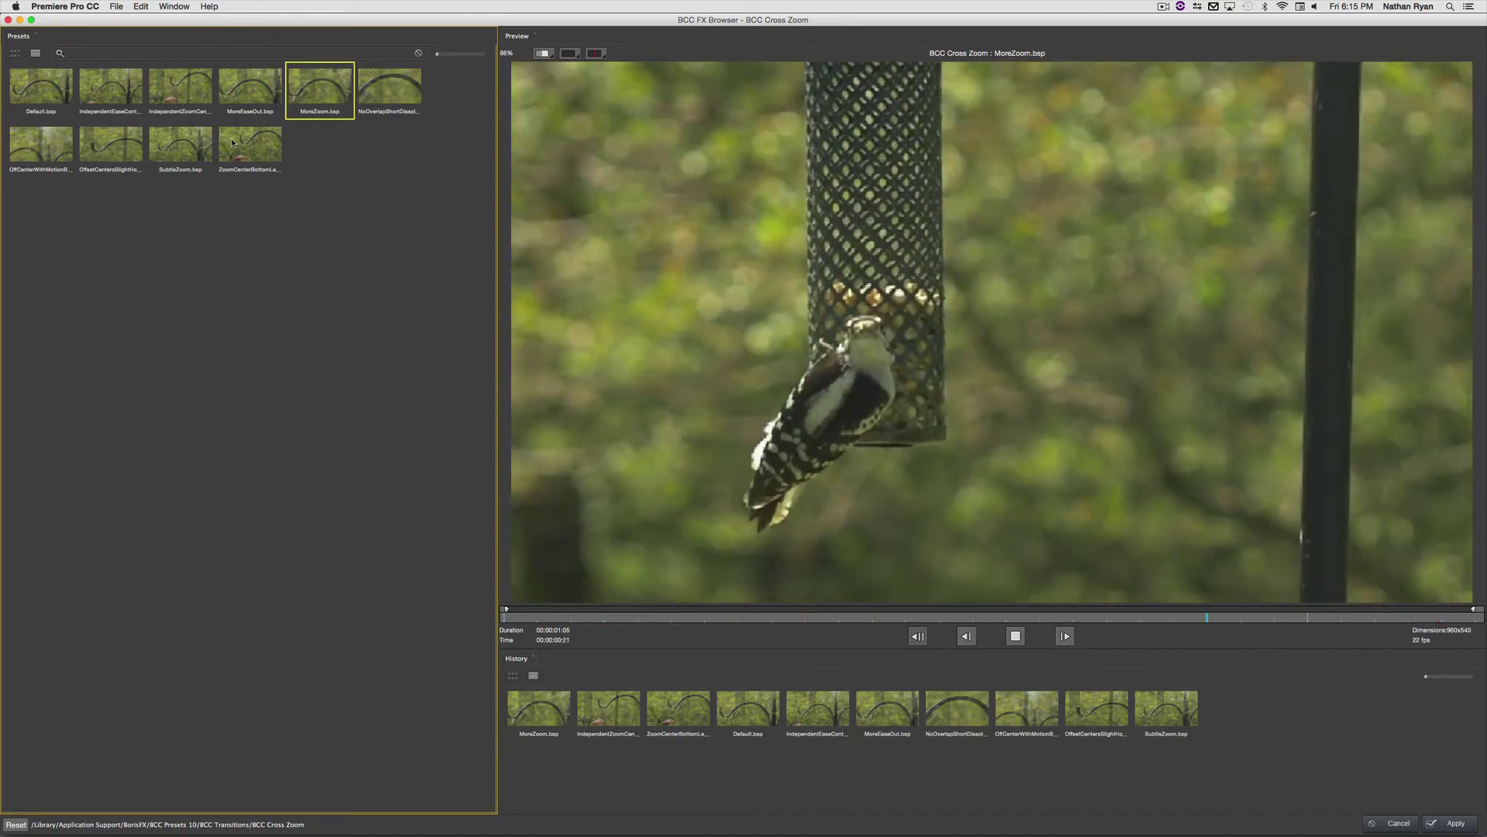
click(226, 138)
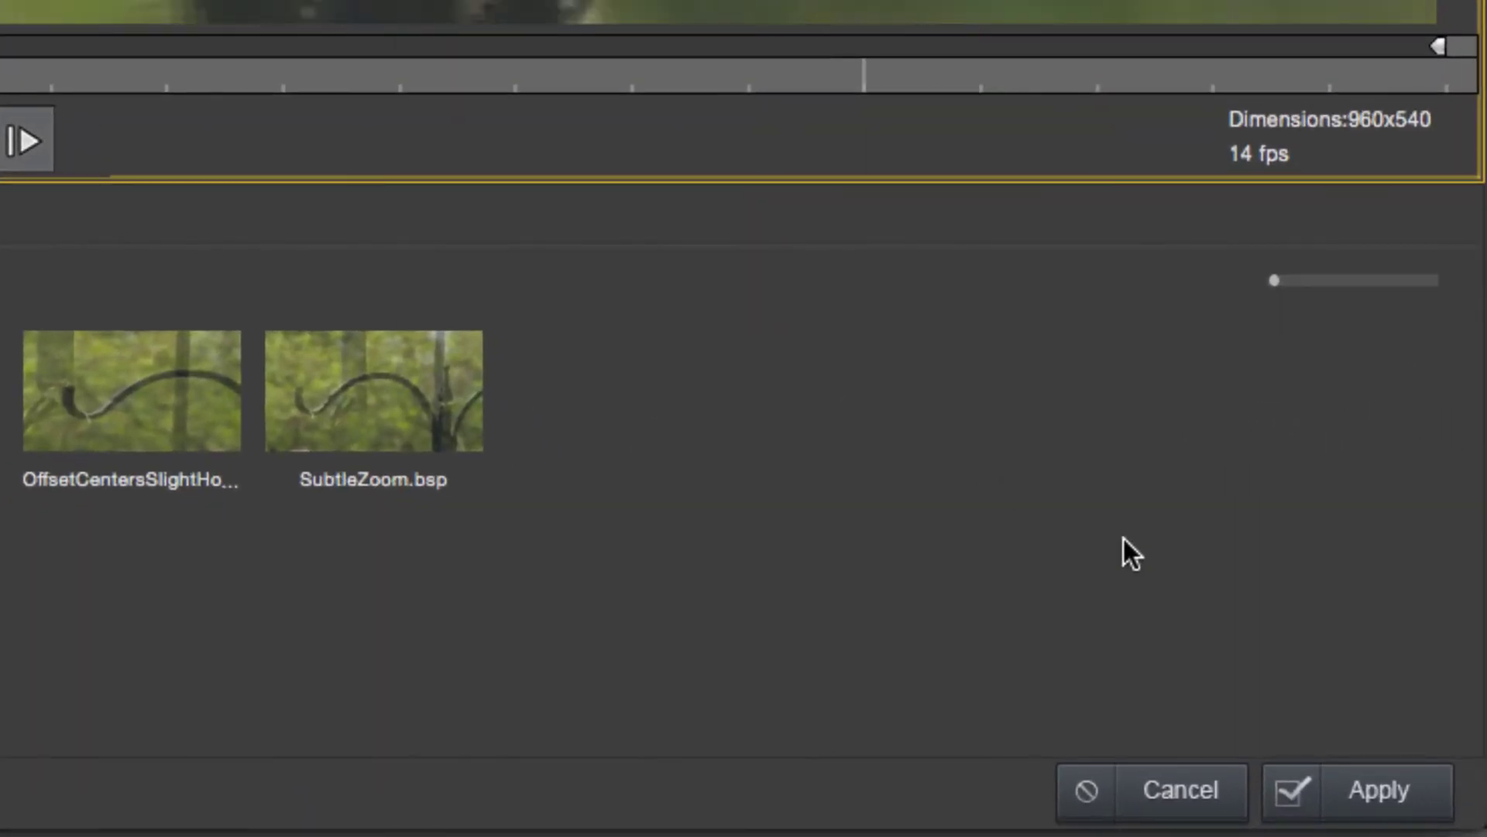
- Apply the OffCenterWithMotionBlur preset to the transition and play the sequence from 00:00:01:12 to review it
click(1378, 789)
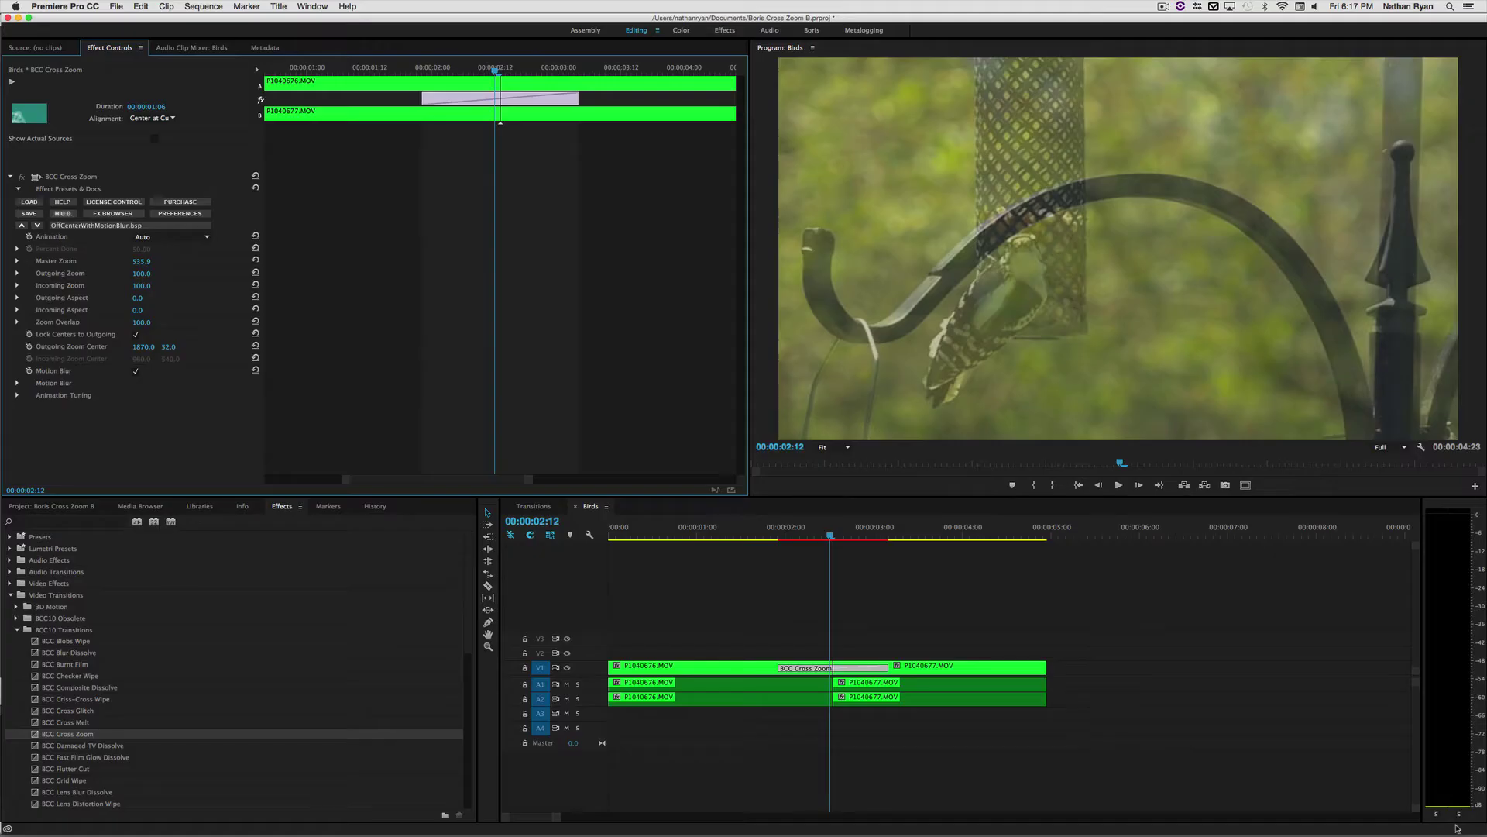
click(742, 531)
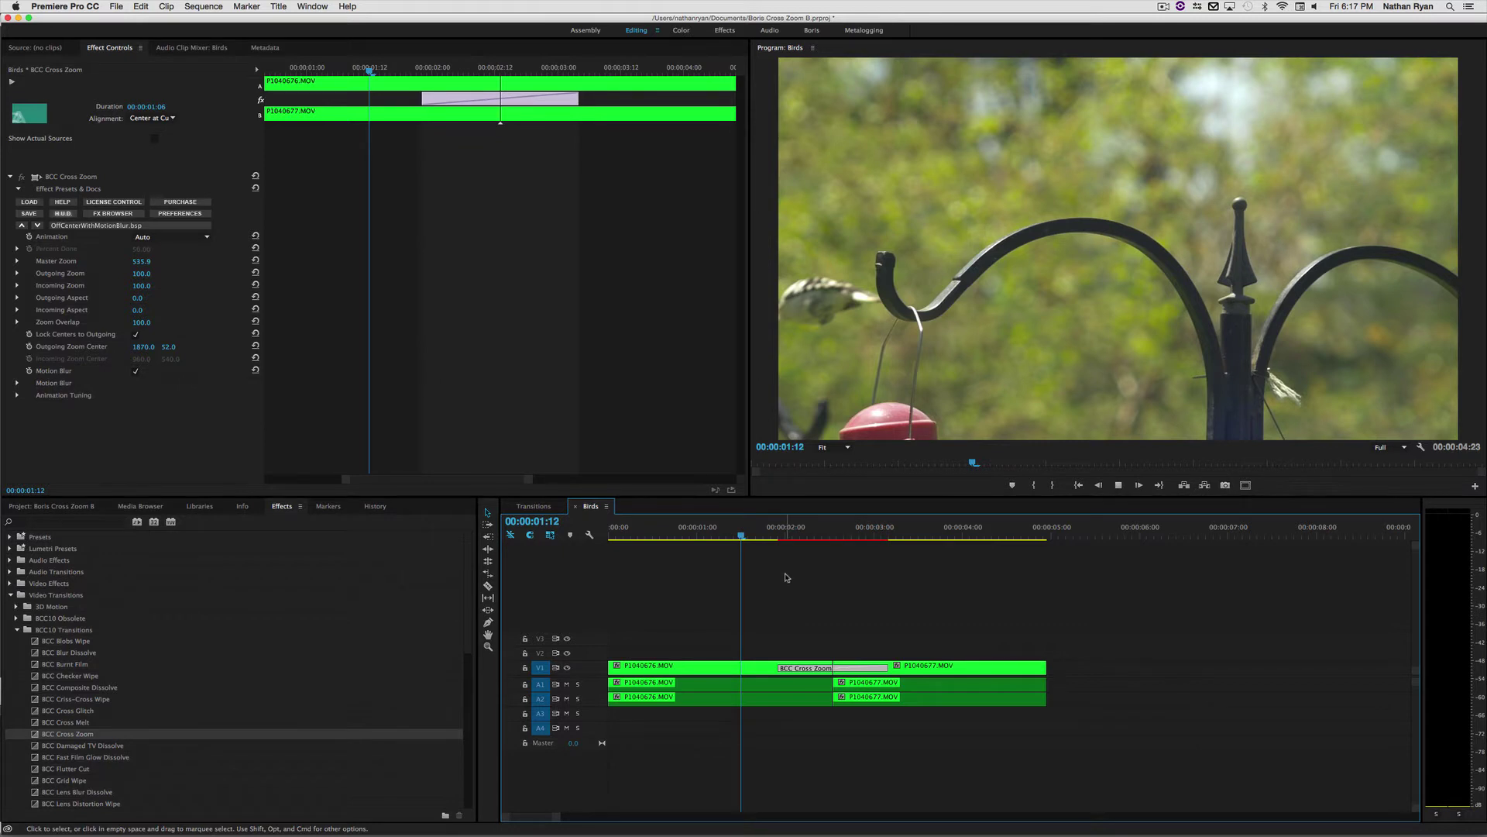
key(space)
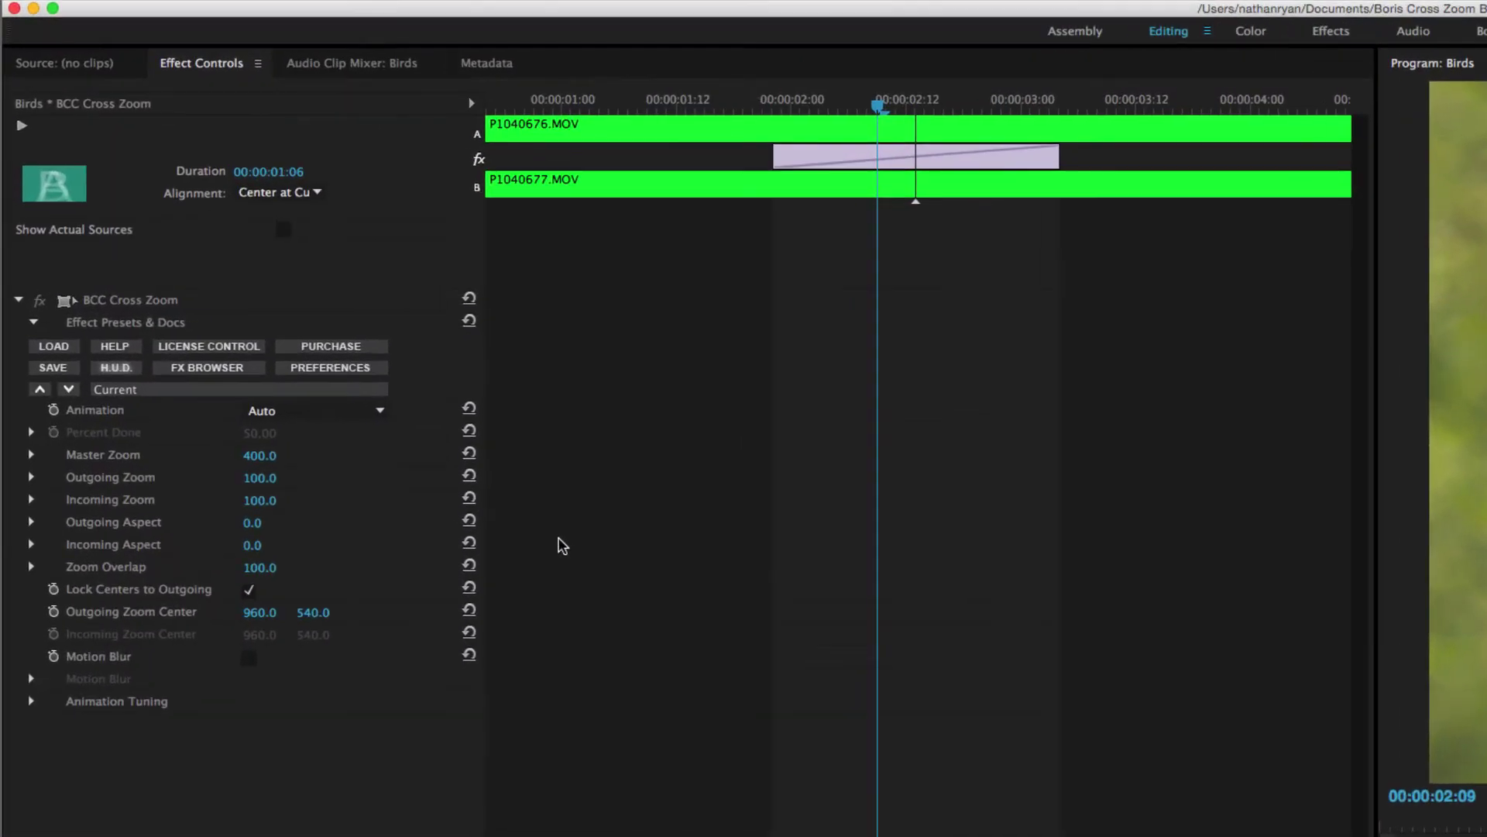
- Set the Cross Zoom animation to Pct. Done and keyframe Percent Done from 0 at the transition's start to 100 at its end
click(364, 411)
click(331, 450)
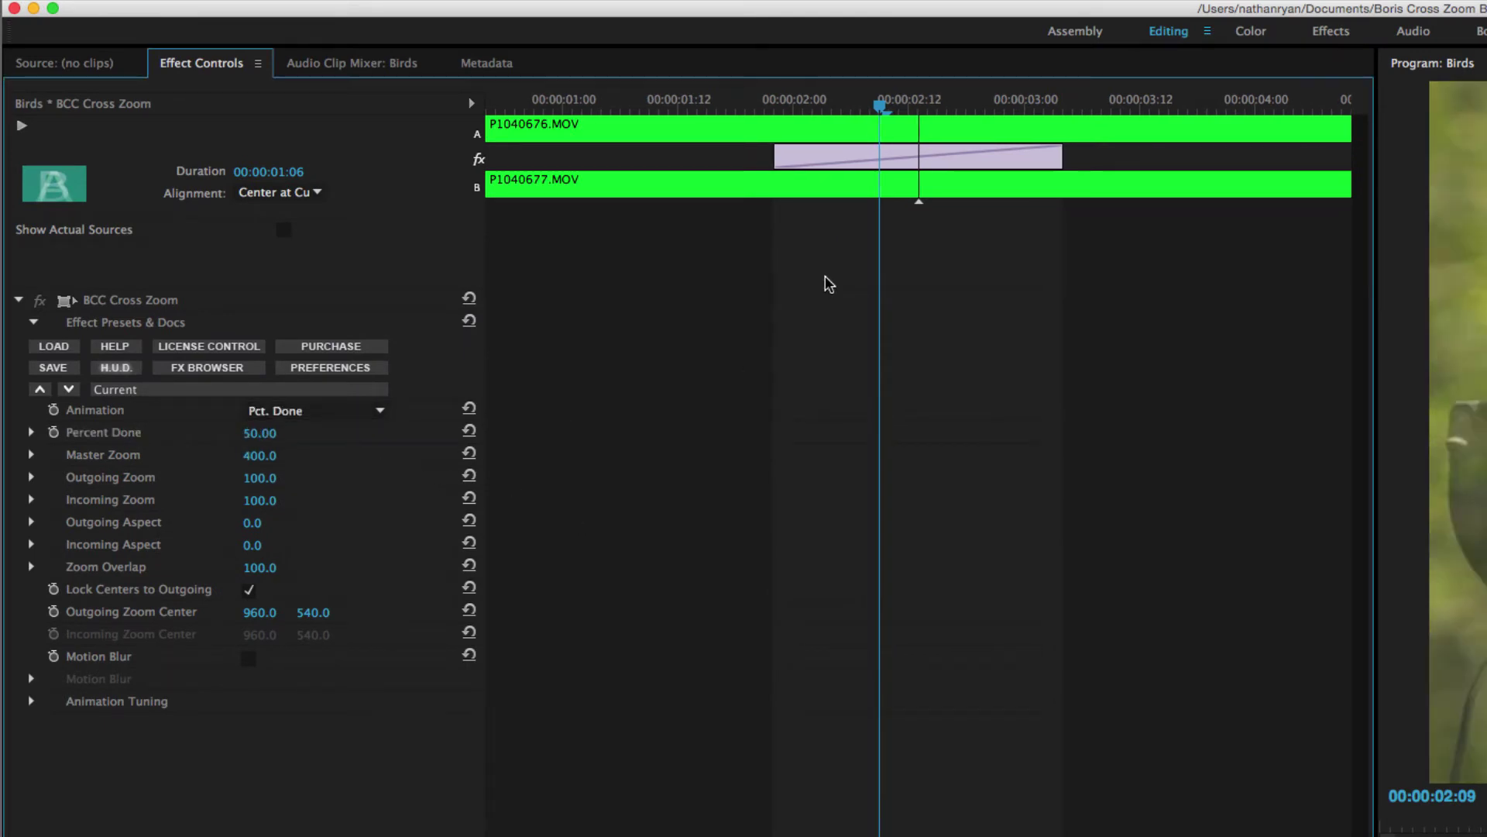
drag(878, 108, 773, 135)
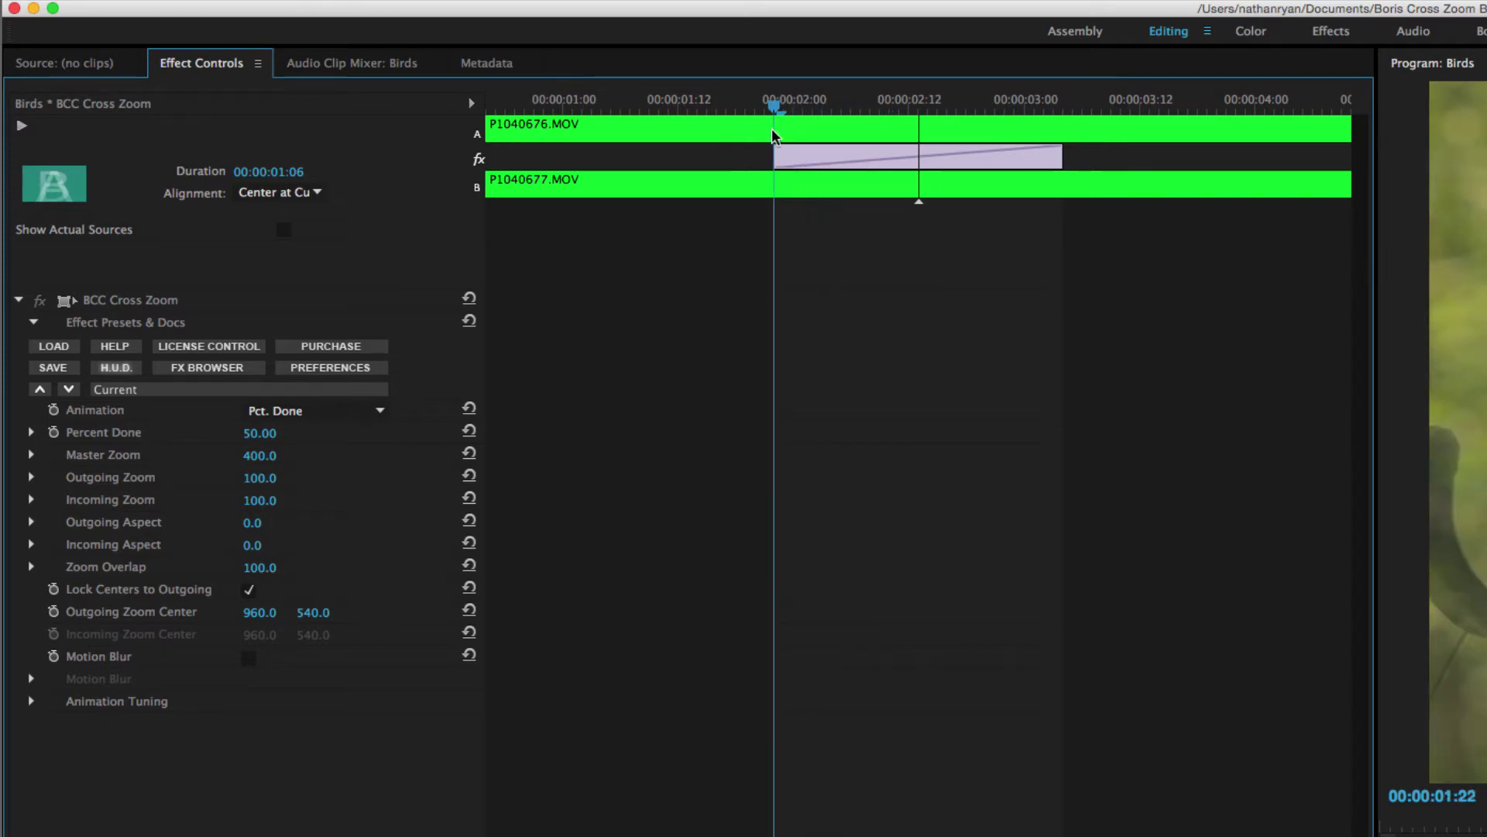
click(31, 432)
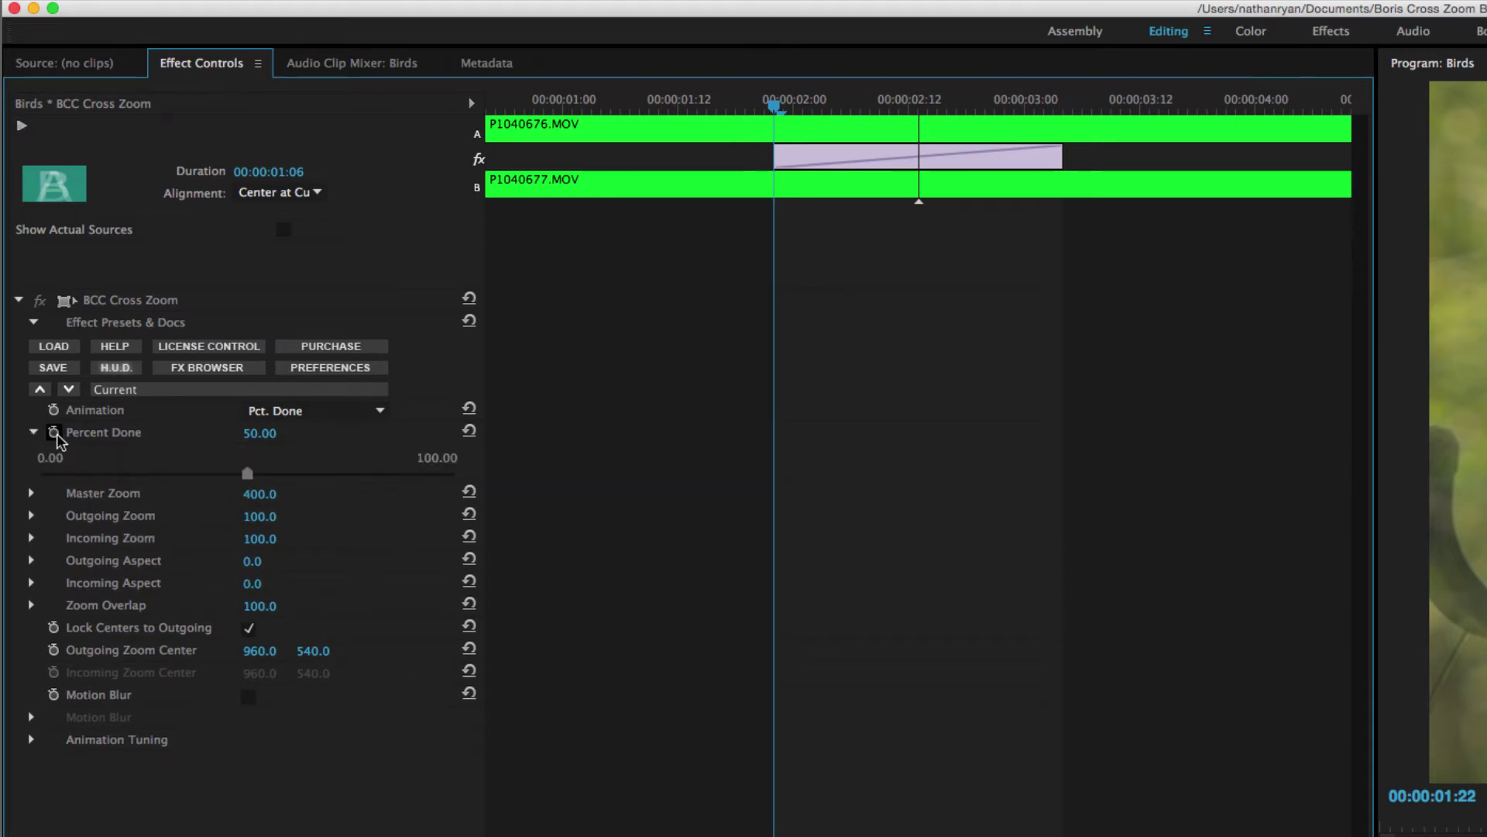
click(54, 432)
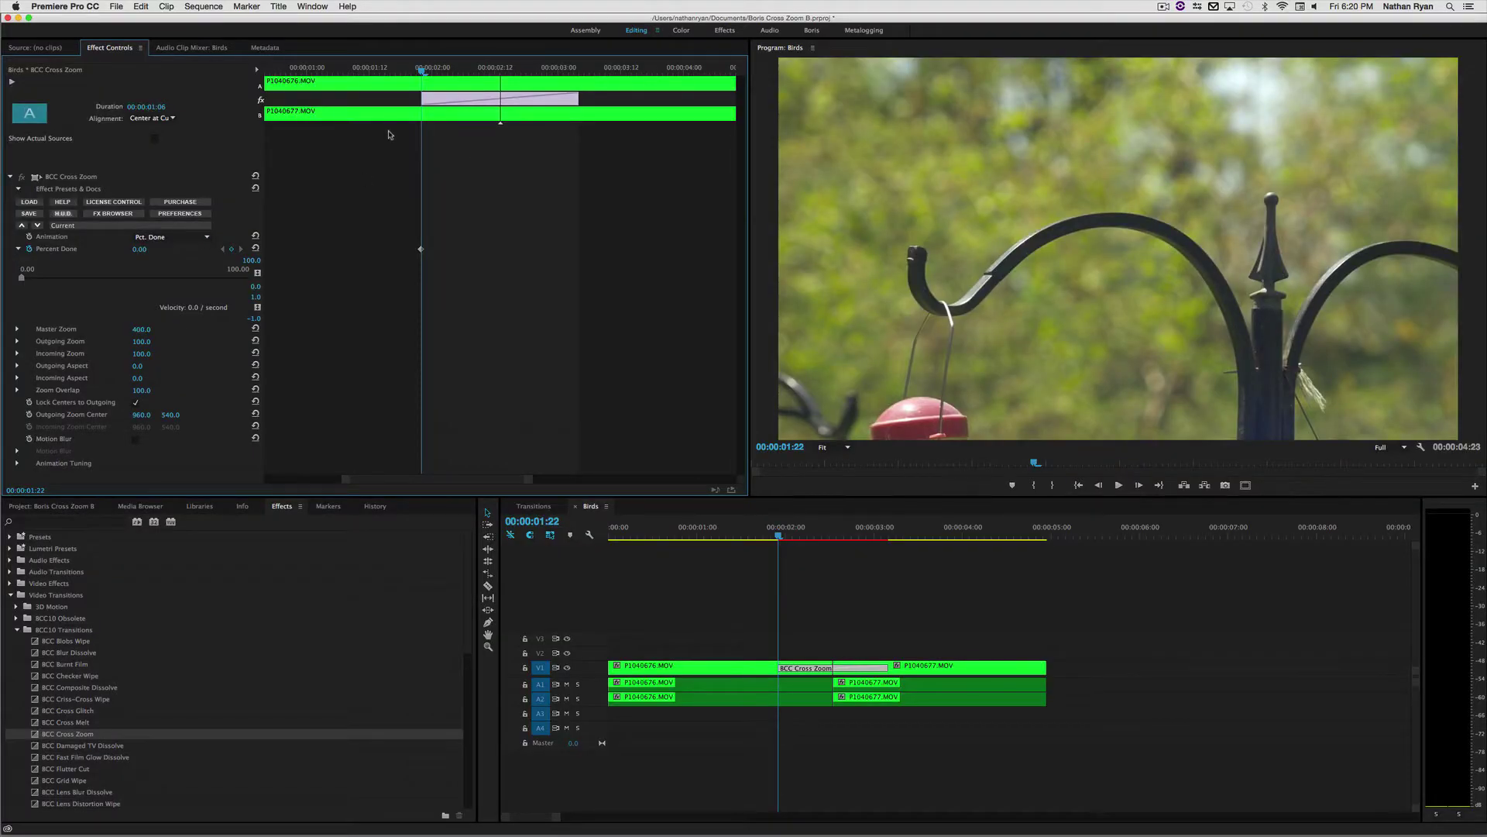
drag(422, 71, 519, 116)
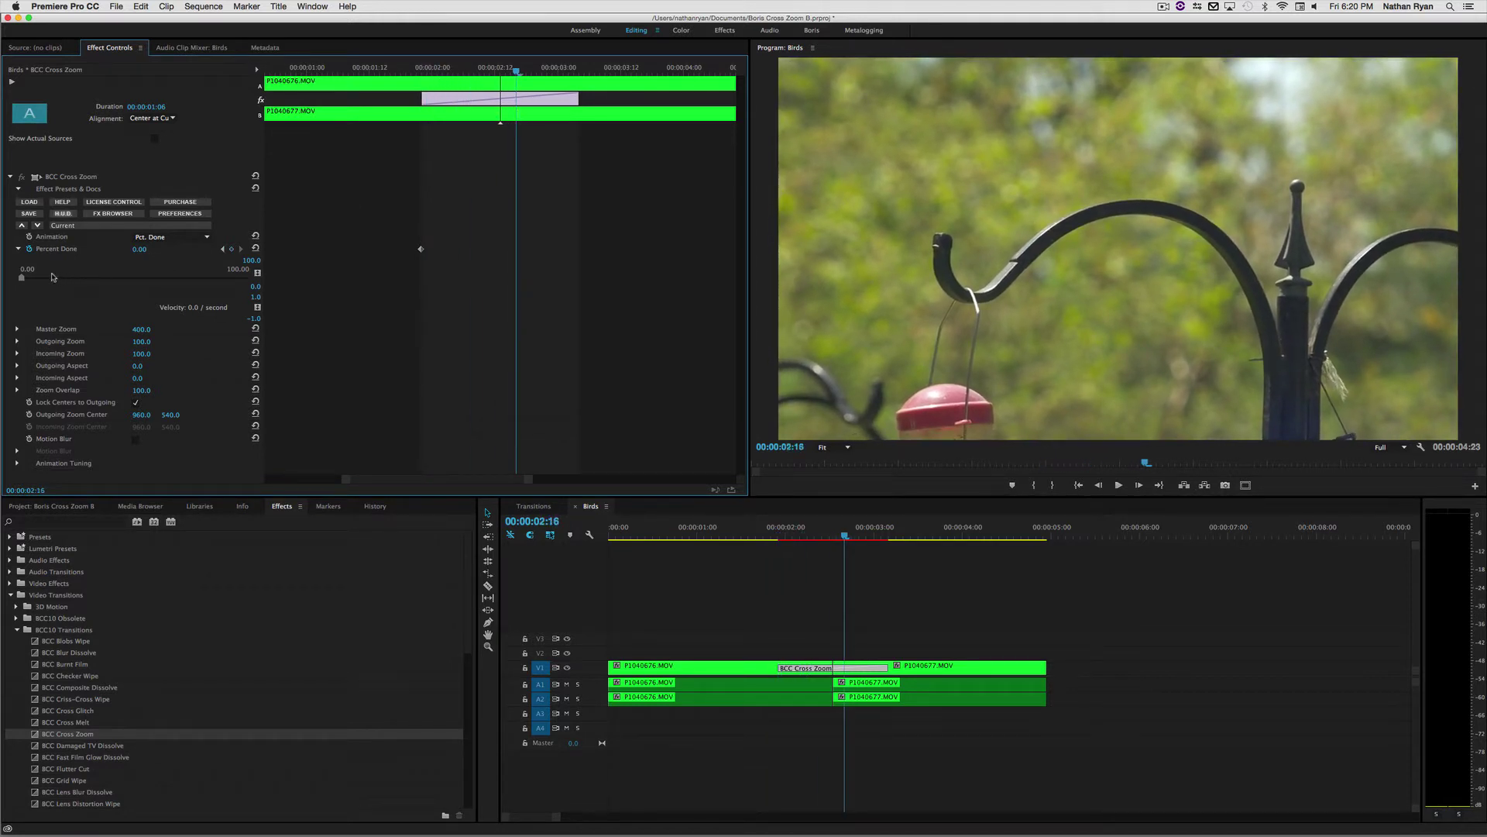
drag(22, 277, 255, 307)
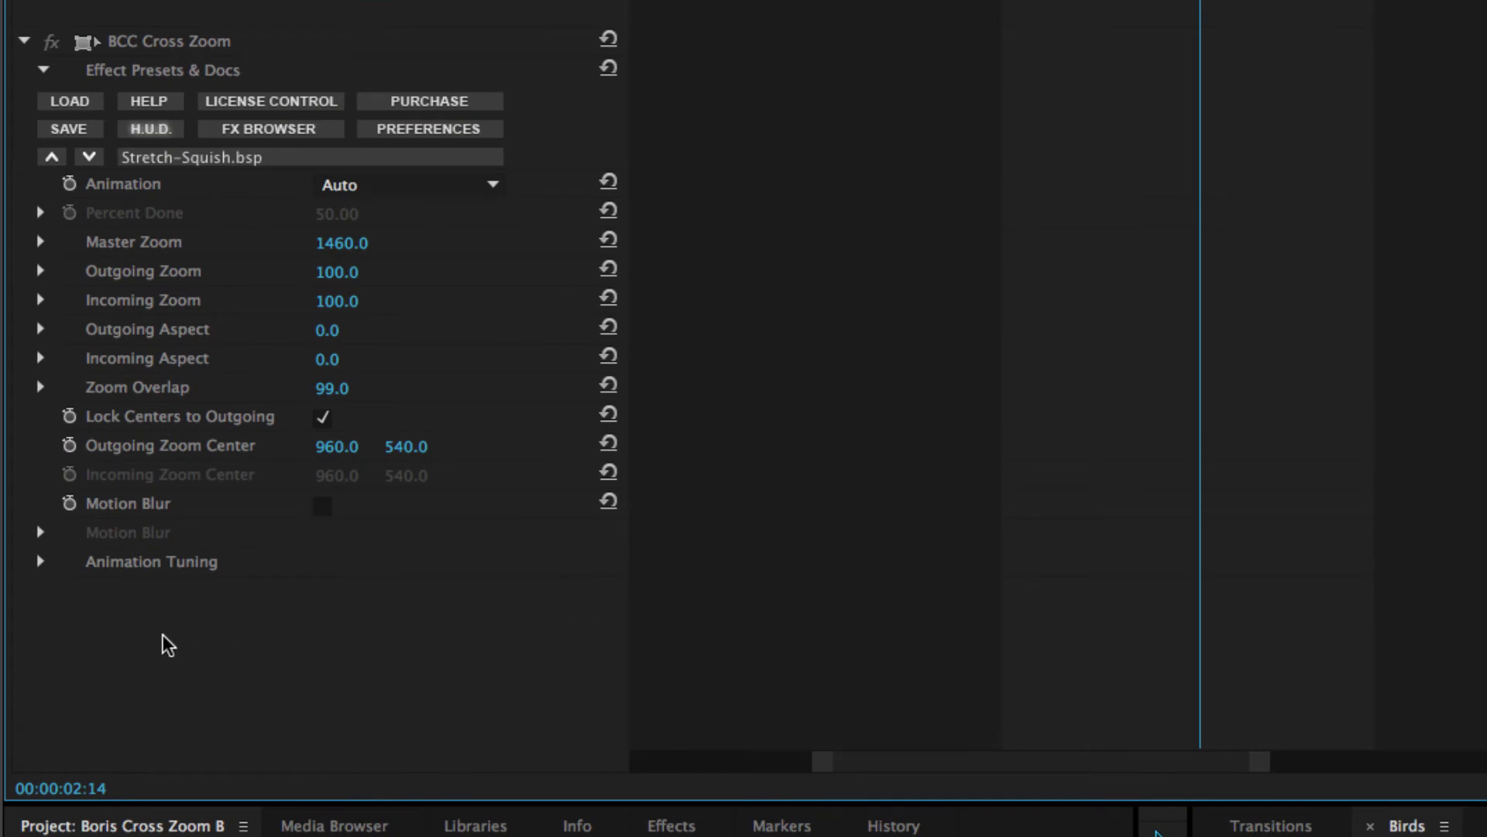
- Expand the Animation Tuning parameters of the Stretch-Squish preset to examine the ease and dissolve duration settings
click(42, 561)
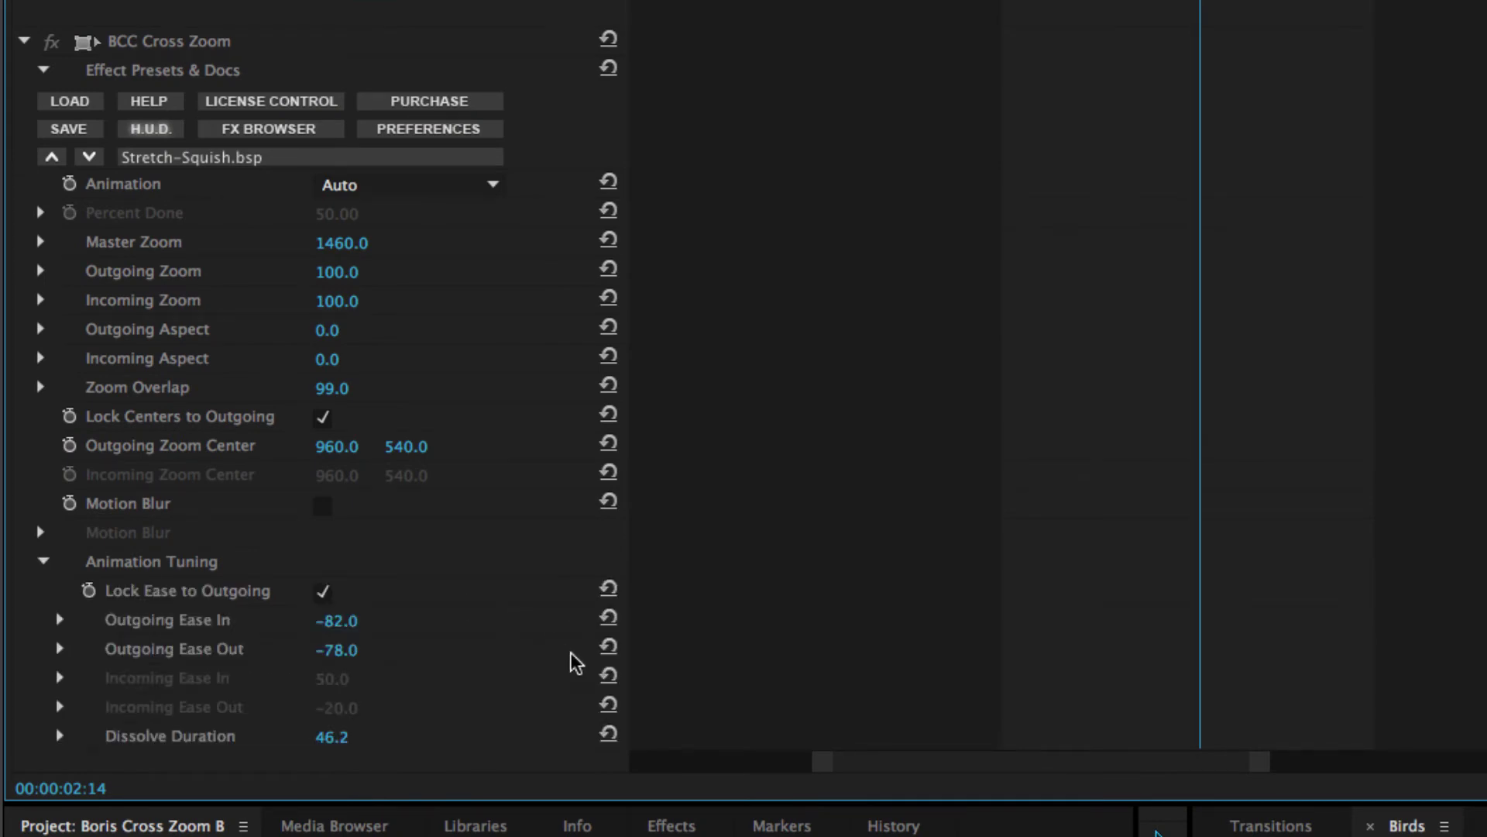
scroll(554, 669, down, 1)
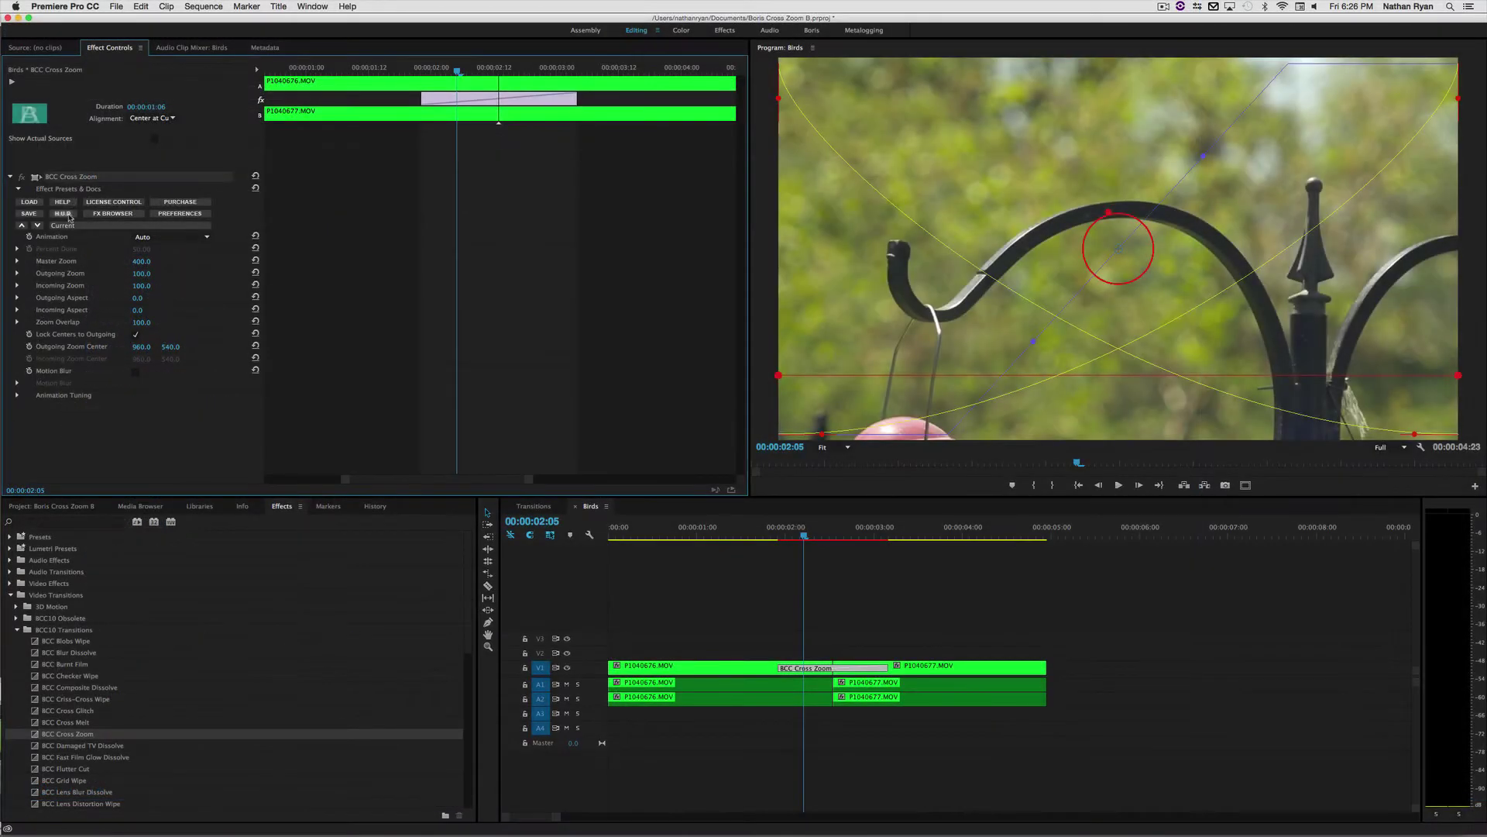
- Toggle the H.U.D., then use its on-screen controls to reduce Zoom Overlap to about 94.36 and adjust the central zoom circle
click(67, 215)
click(65, 213)
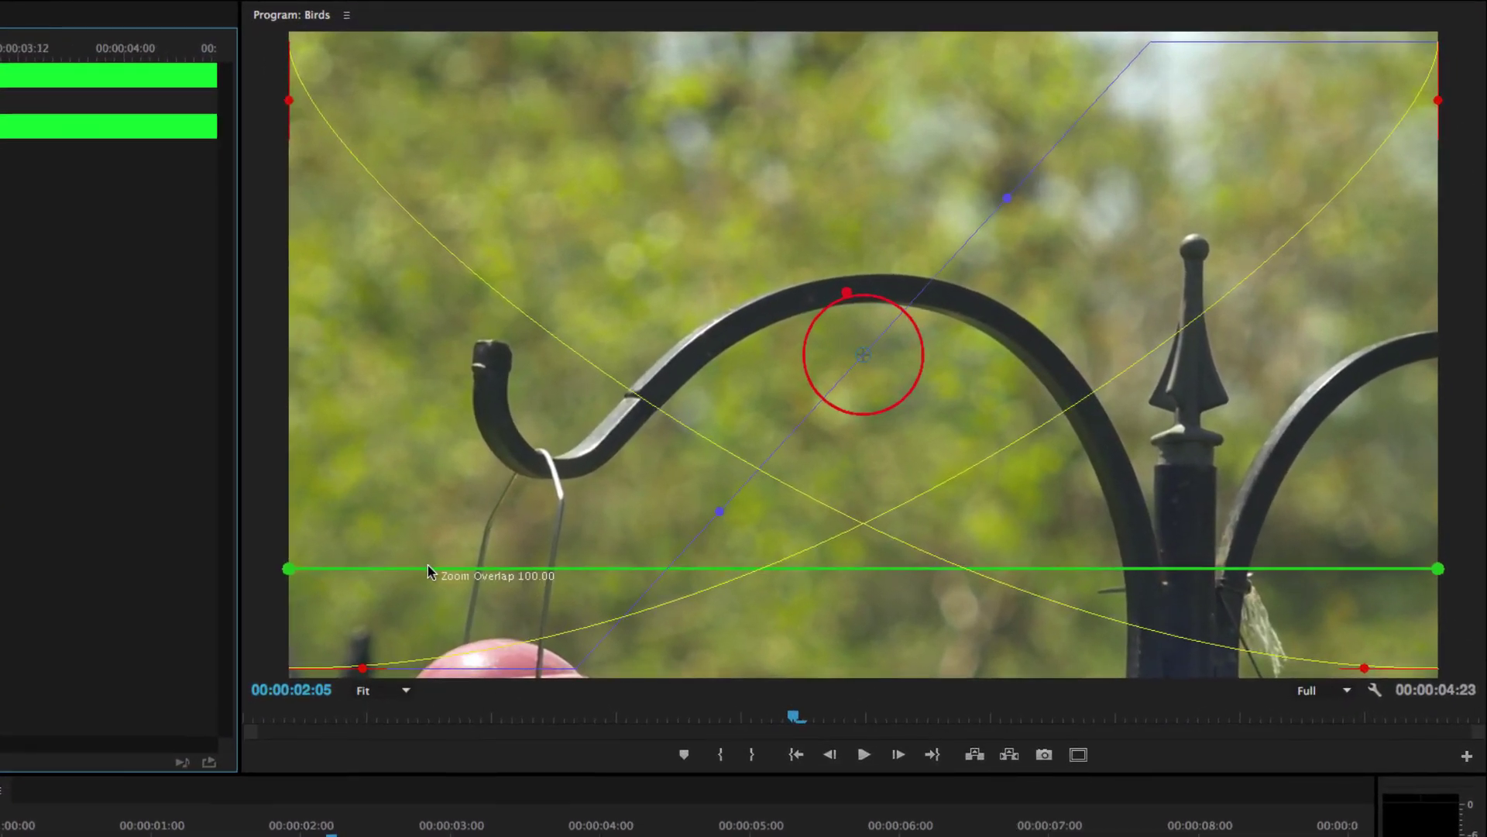
mouse_move(485, 567)
mouse_down()
mouse_move(482, 486)
mouse_move(486, 552)
mouse_move(508, 561)
mouse_up()
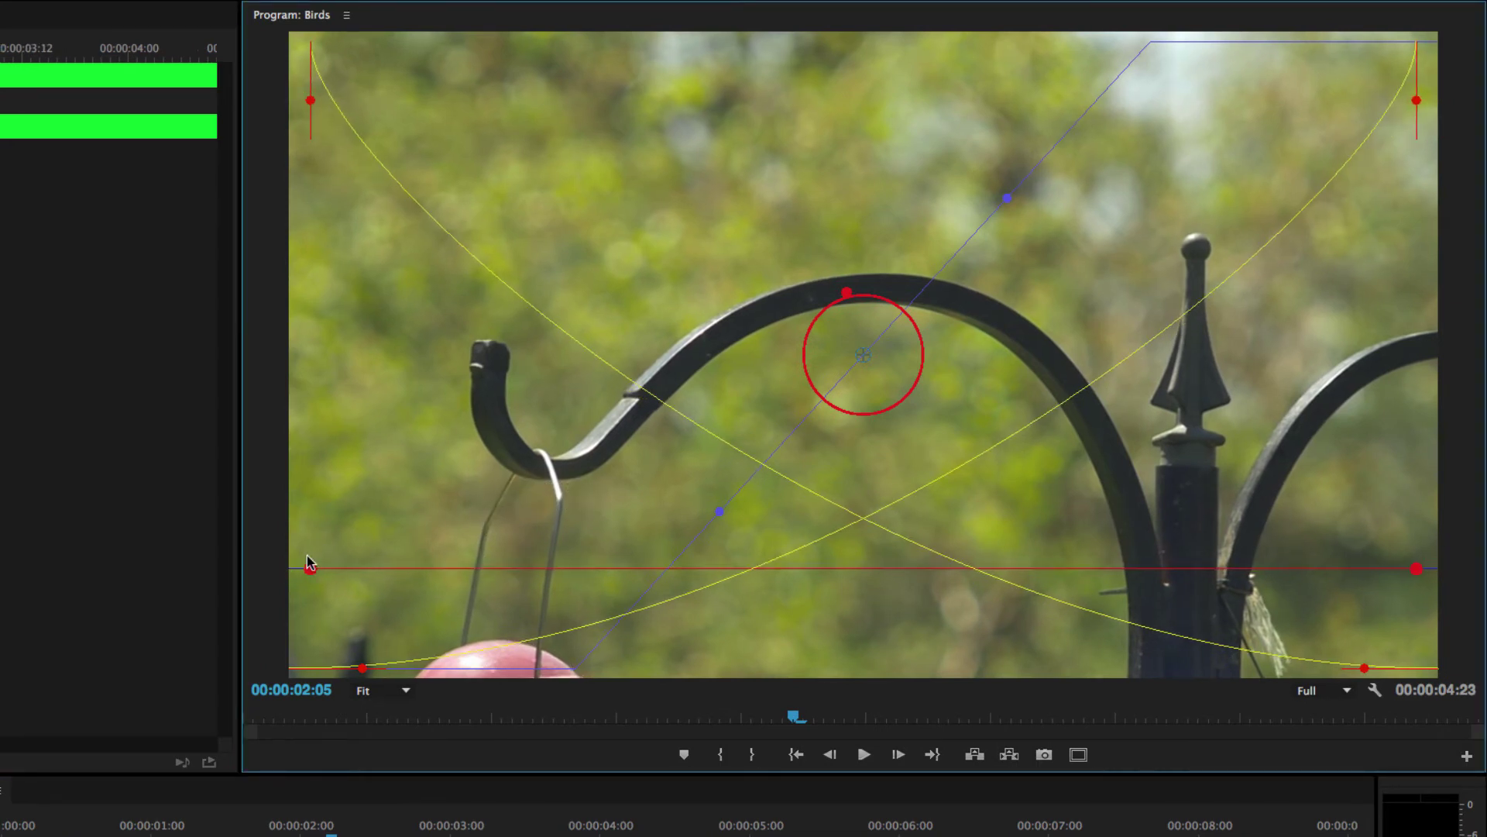
mouse_move(308, 571)
mouse_down()
mouse_move(592, 584)
mouse_move(296, 558)
mouse_up()
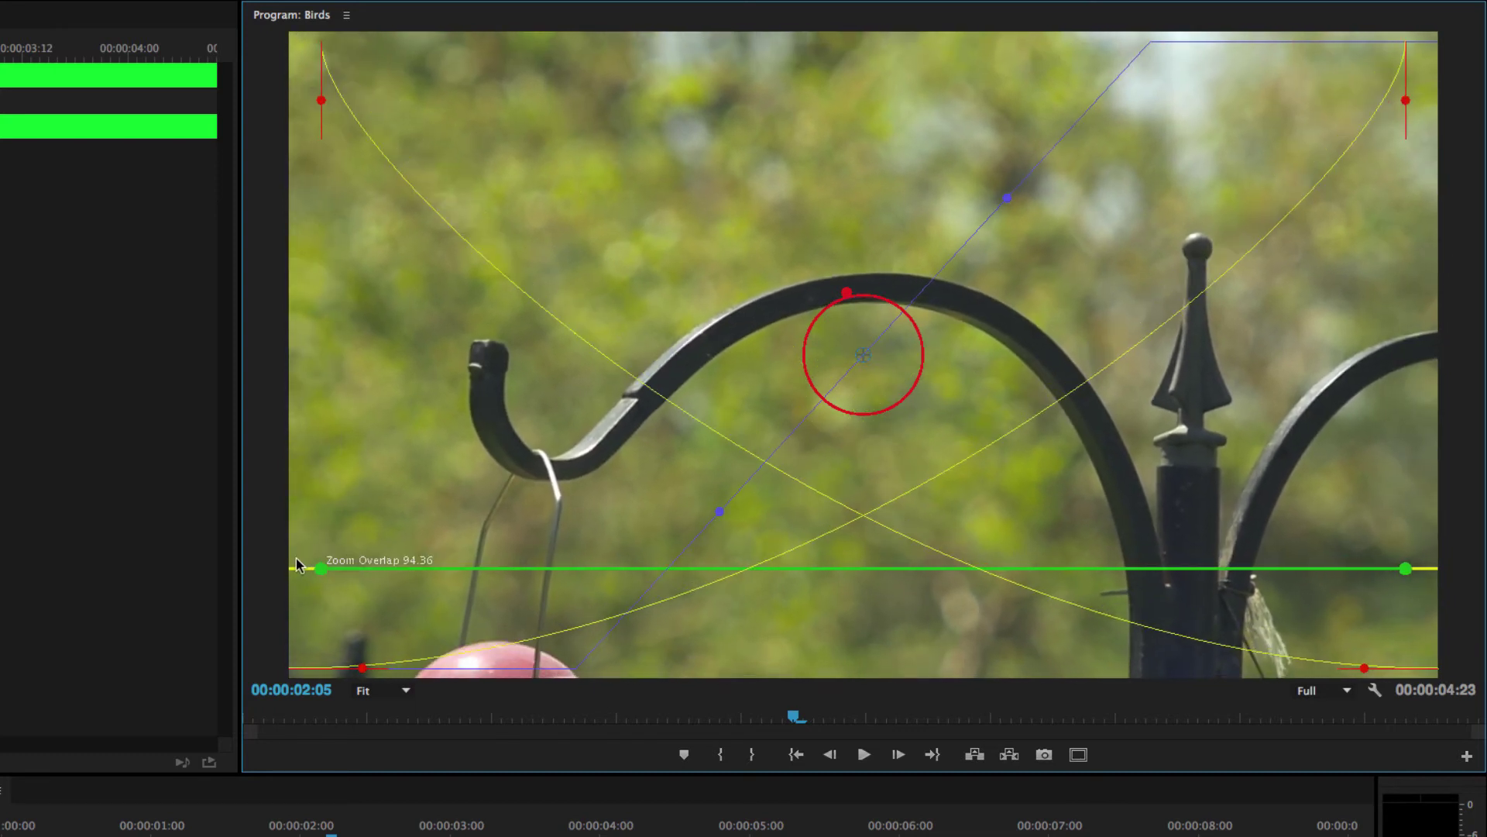
drag(866, 419, 1015, 637)
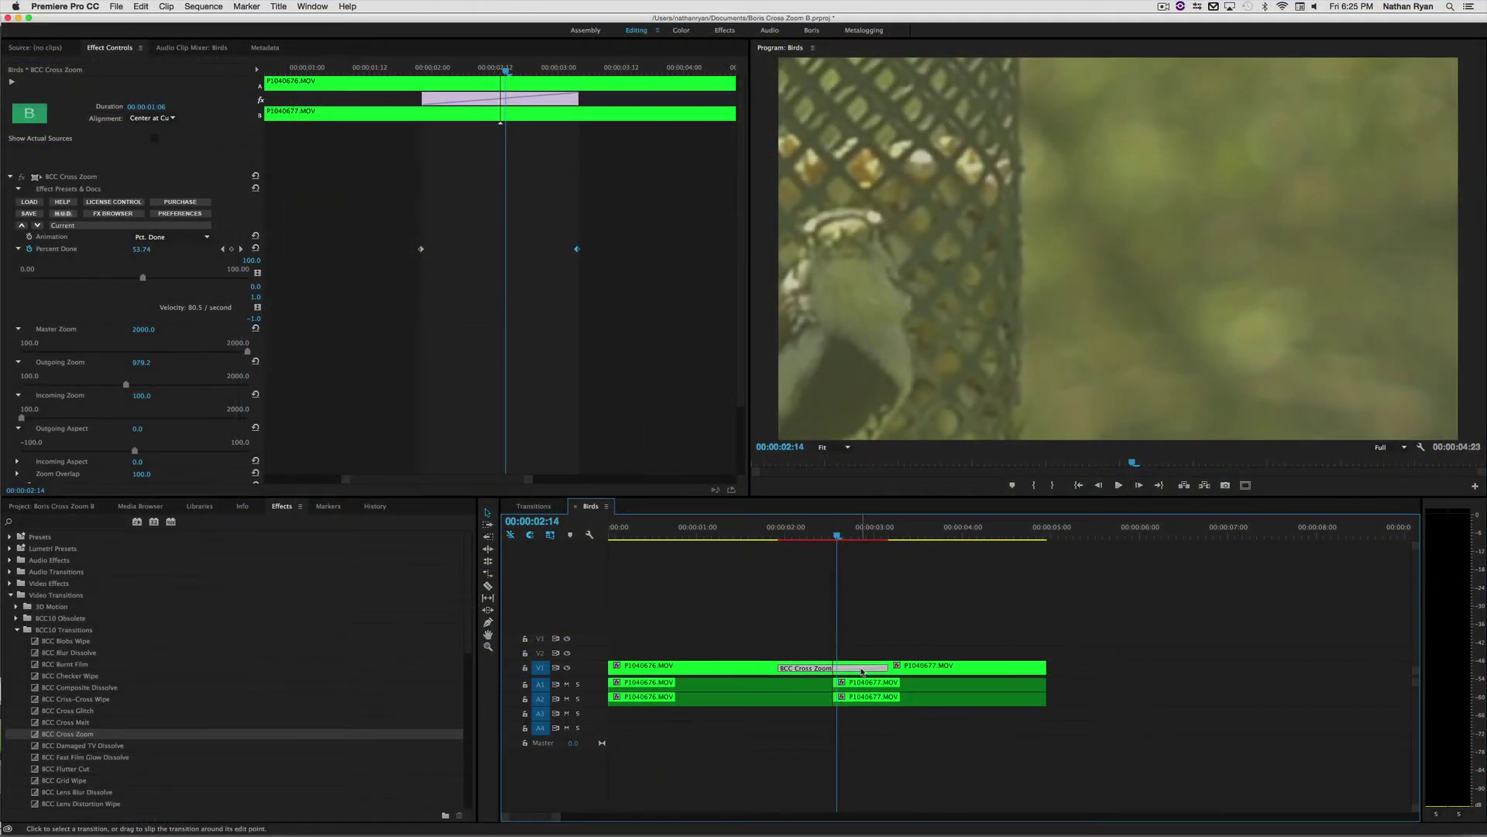
- Clear the existing BCC Cross Zoom transition from the Birds sequence and apply a fresh one to the same cut on V1
right_click(863, 673)
click(880, 709)
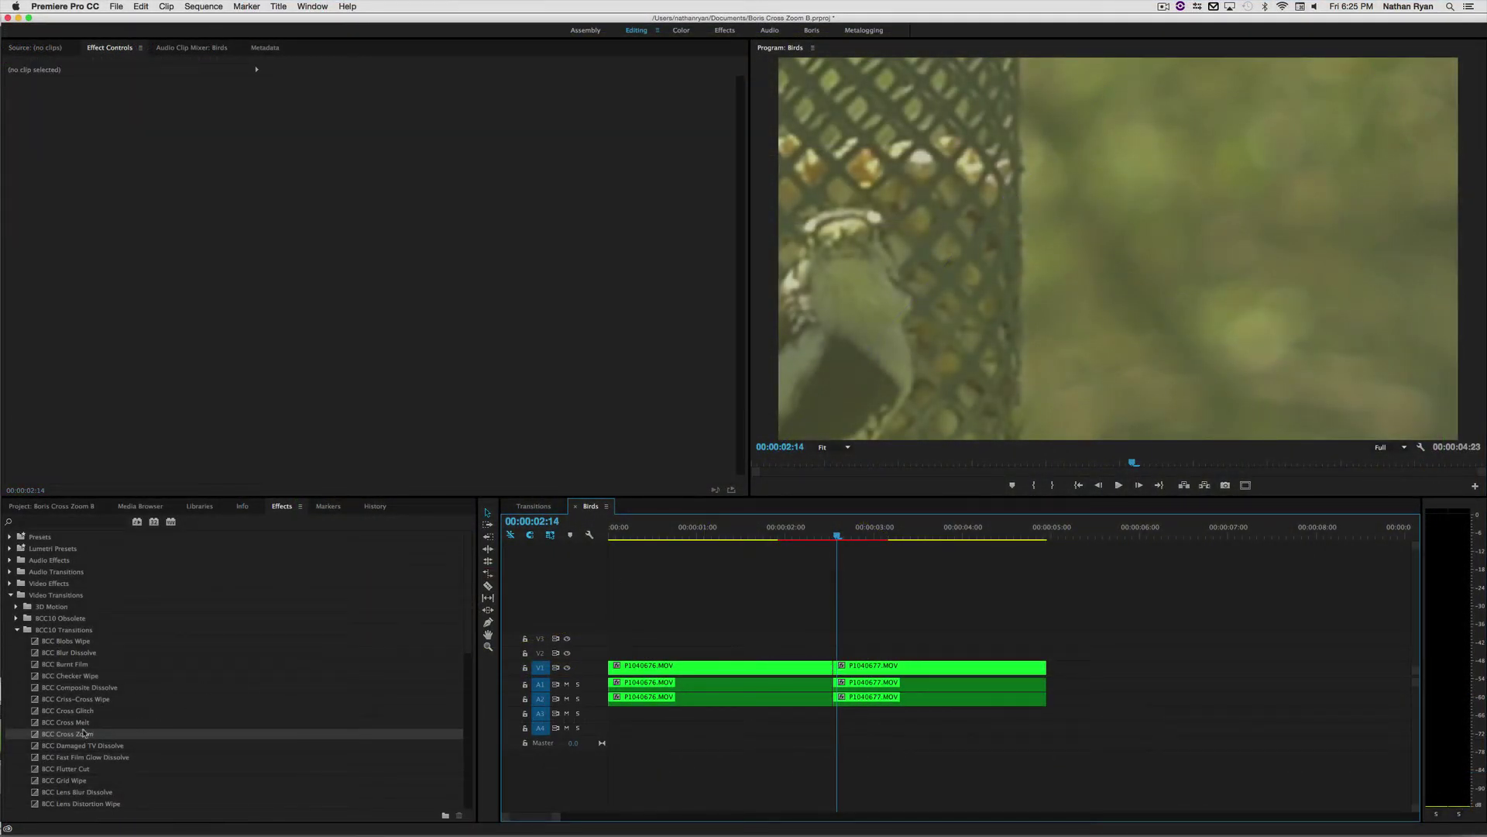
drag(83, 732, 825, 671)
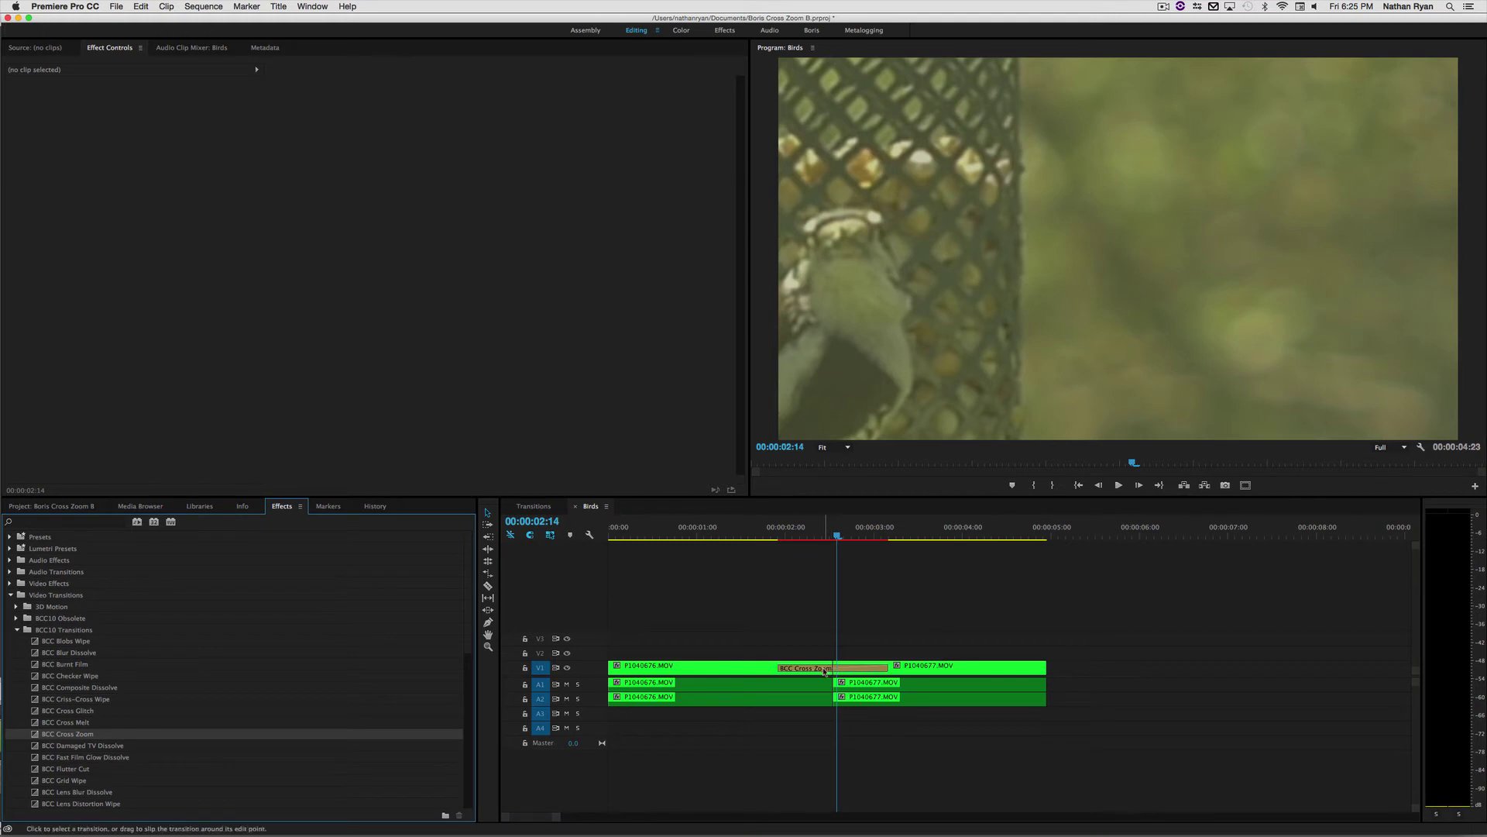
- Set the Cross Zoom transition's Incoming Aspect to about -1985 and Outgoing Aspect to about 2381, and play it back from 00:00:01:10
click(805, 668)
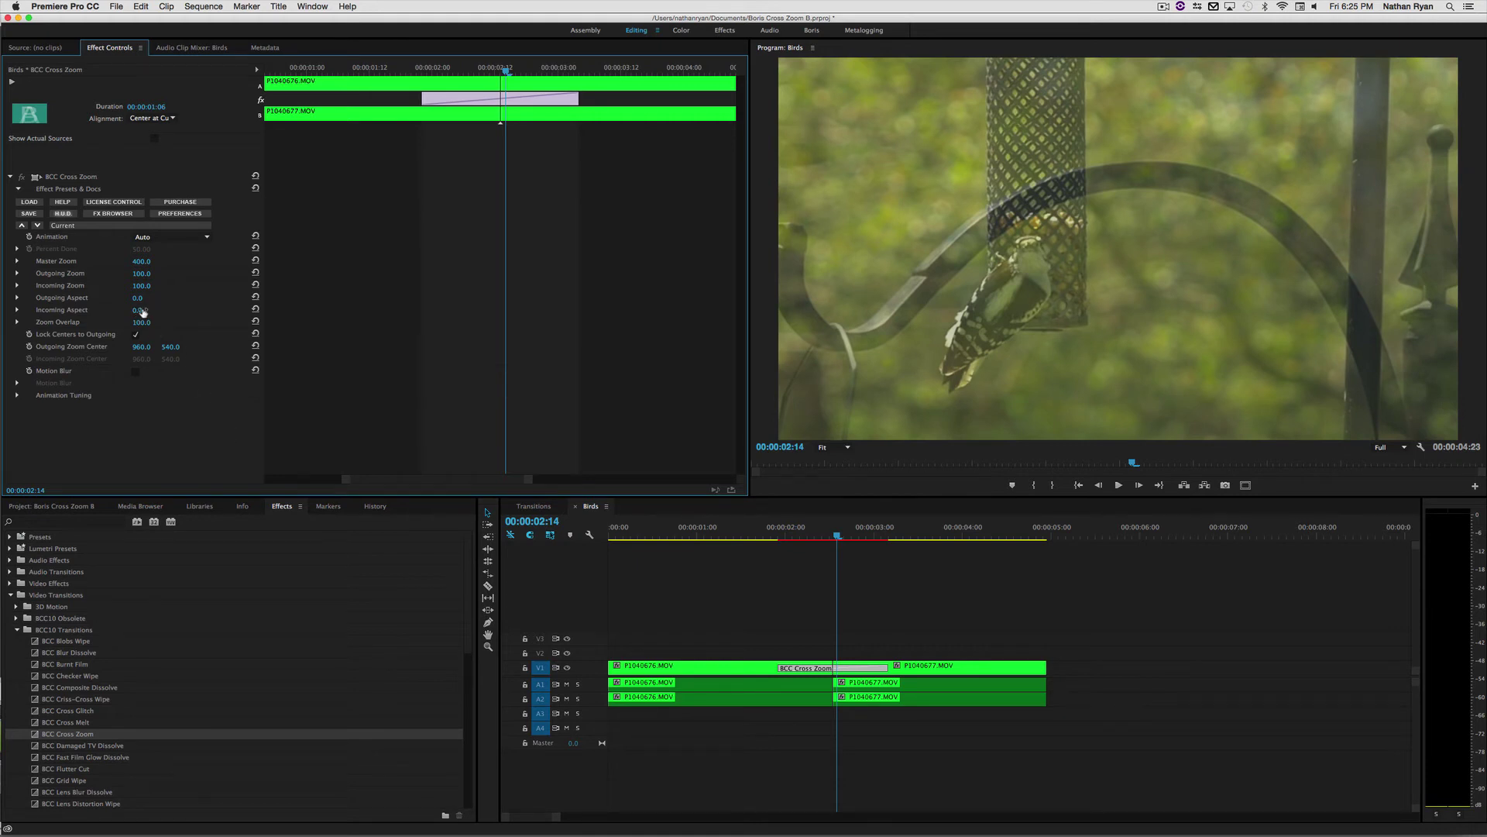
drag(140, 310, 0, 310)
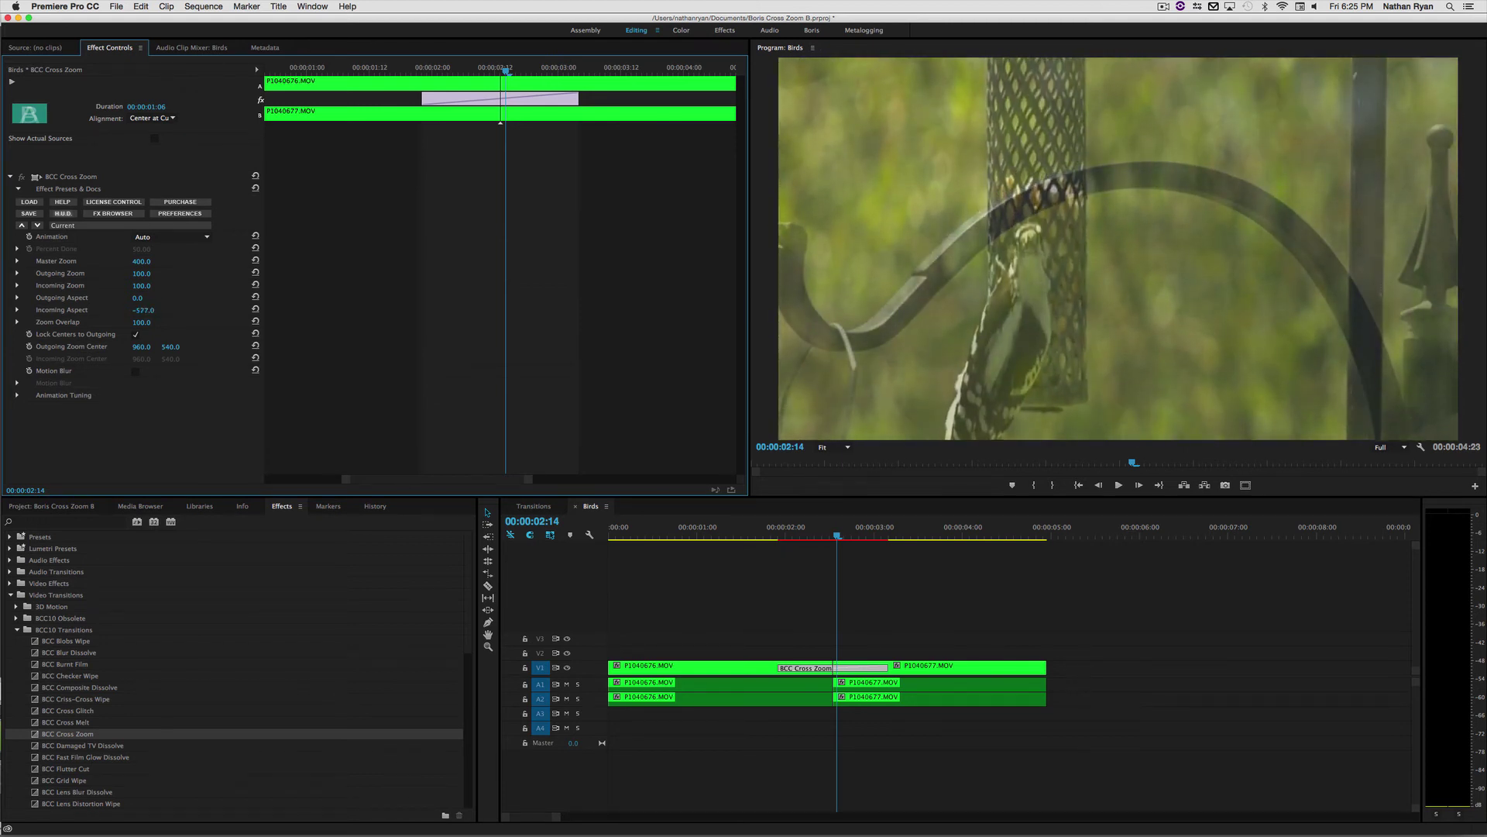
drag(143, 310, 3, 310)
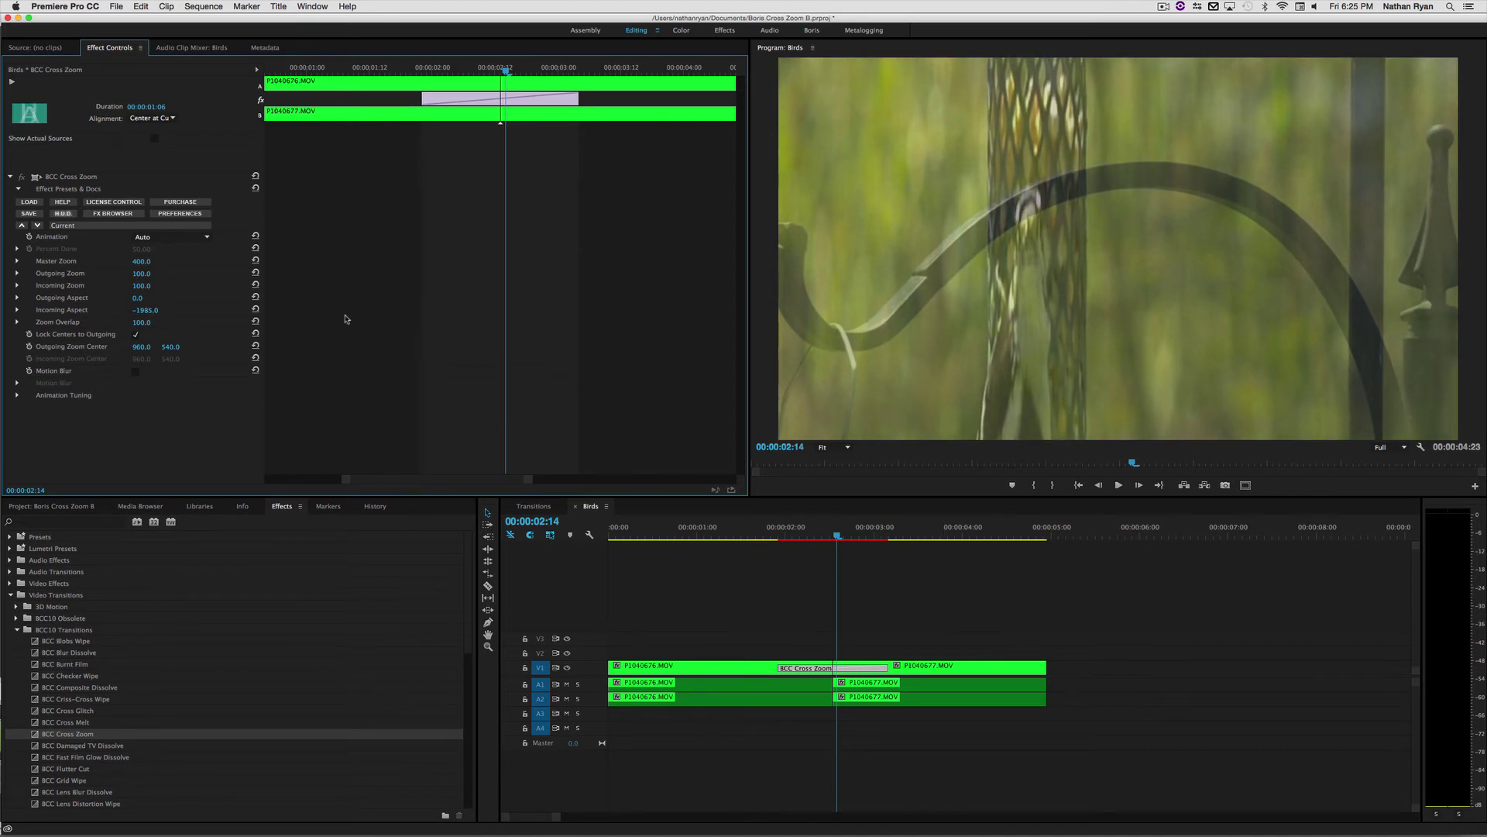
drag(139, 298, 372, 297)
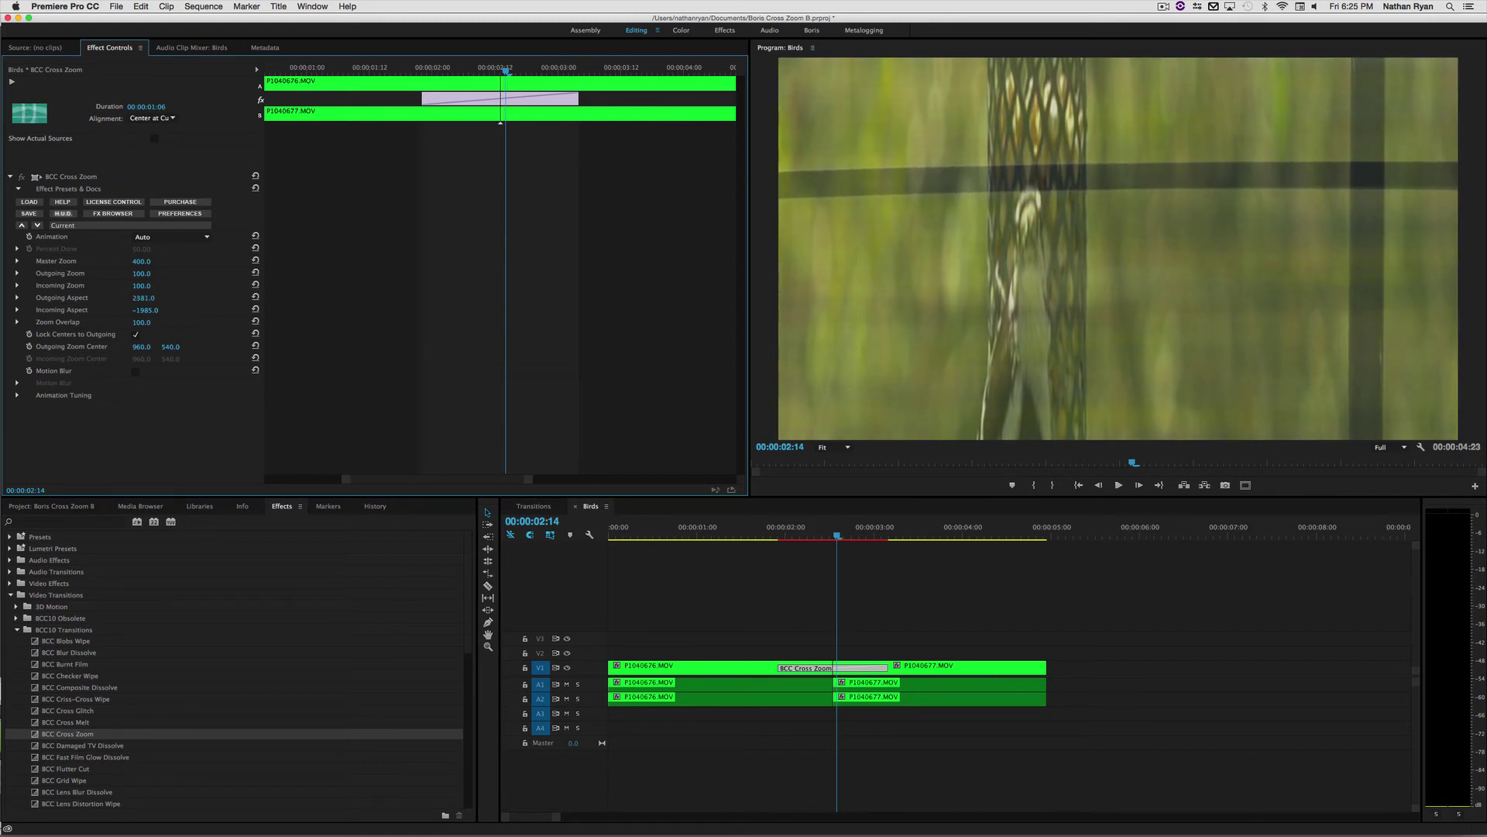
click(734, 533)
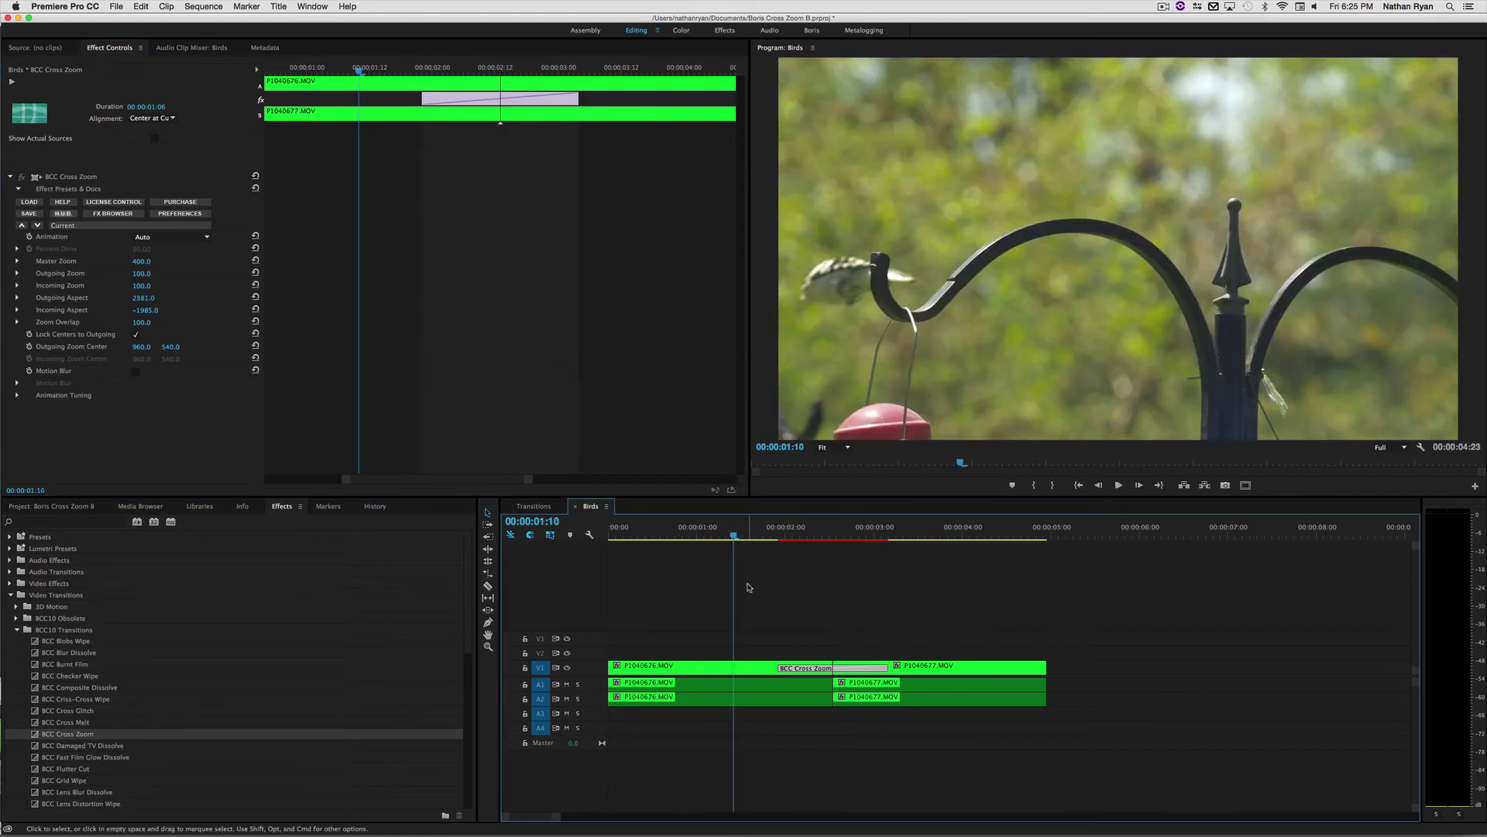
key(space)
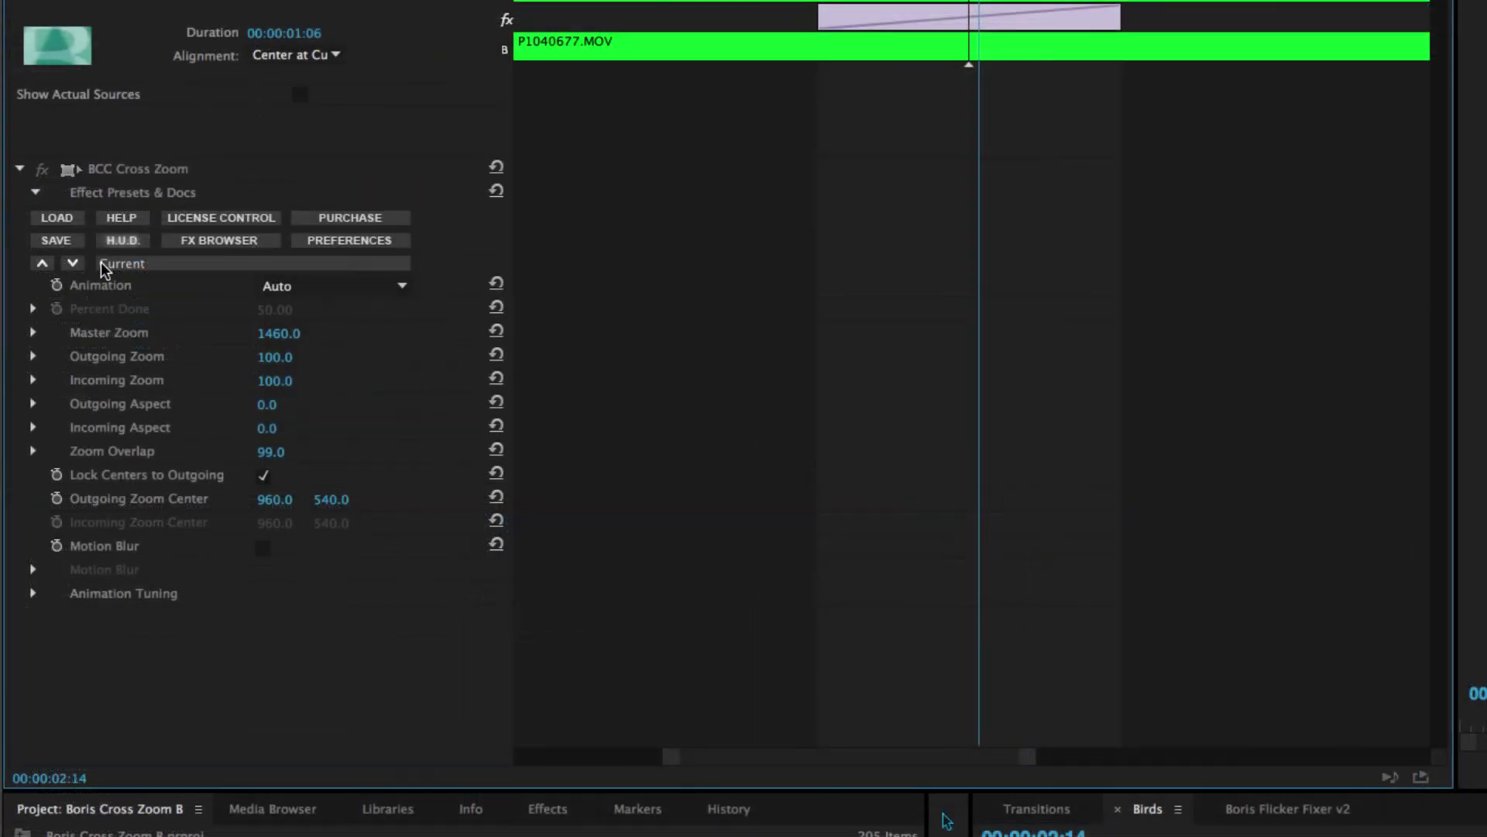
- Save the current Cross Zoom settings as a preset named Stretch-Squish in the BCC Cross Zoom folder
click(56, 241)
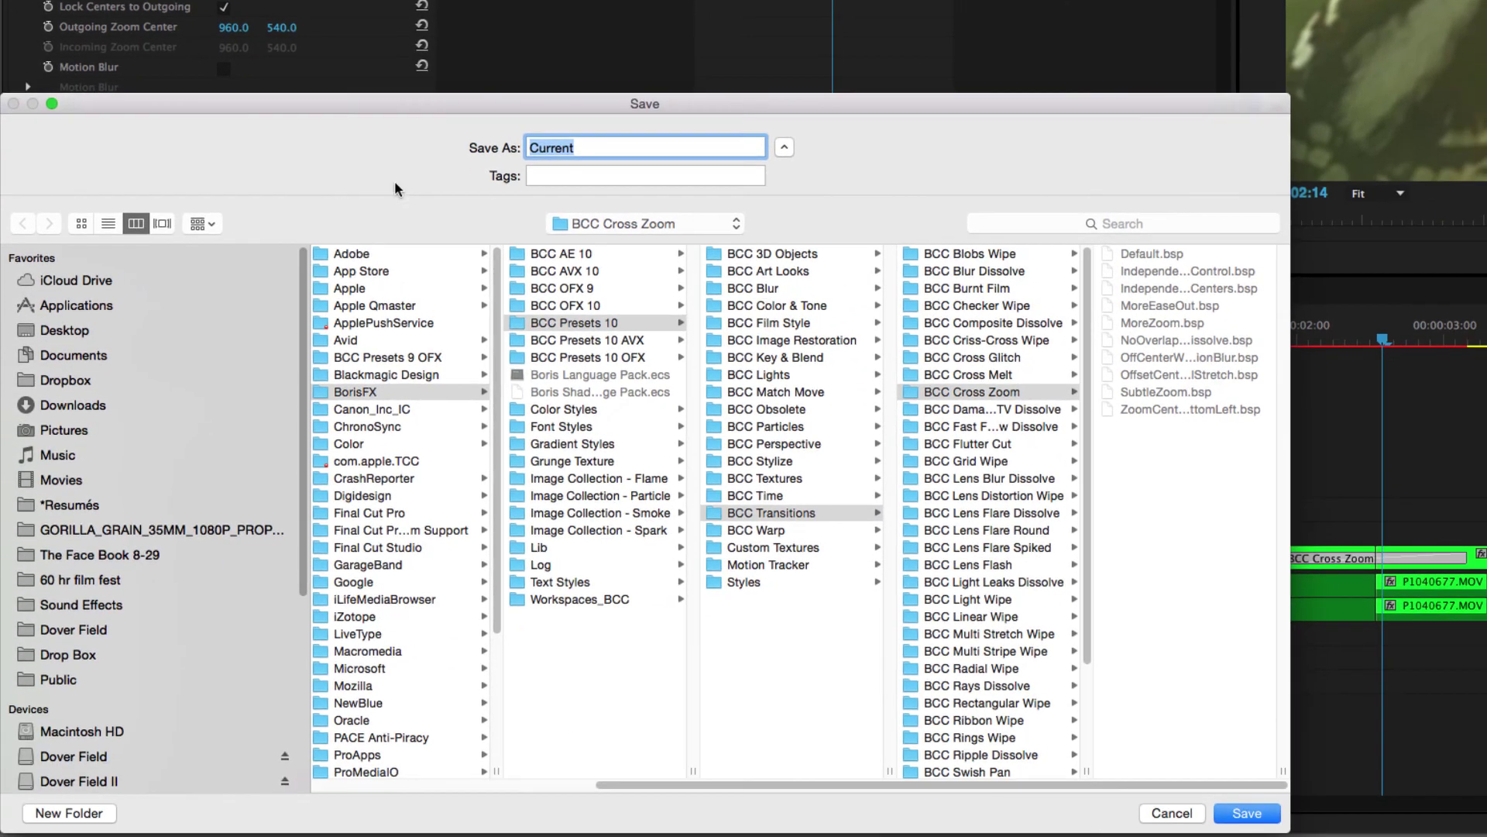
text(Stretch-Squish)
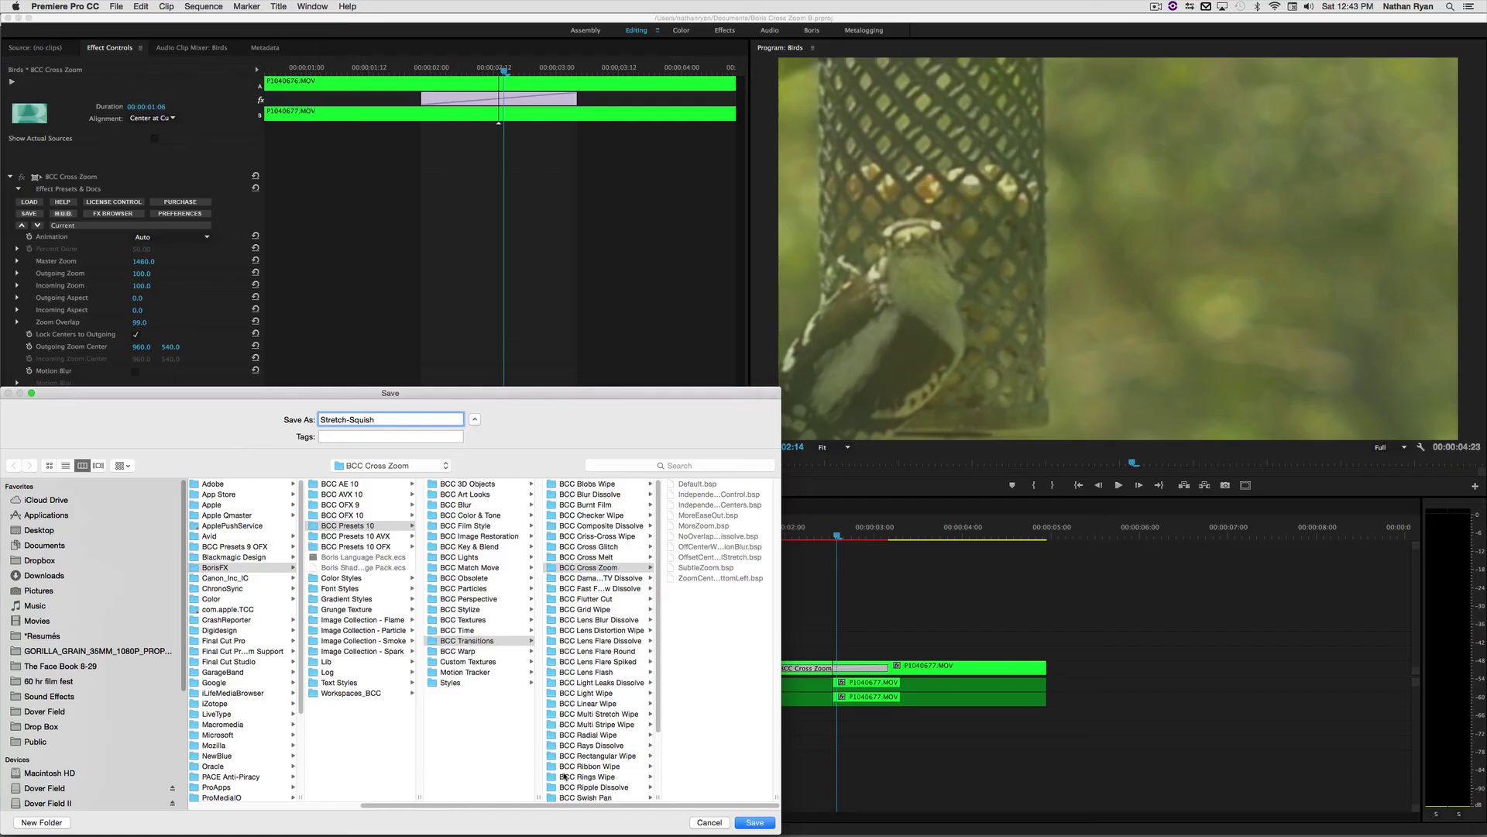
click(754, 823)
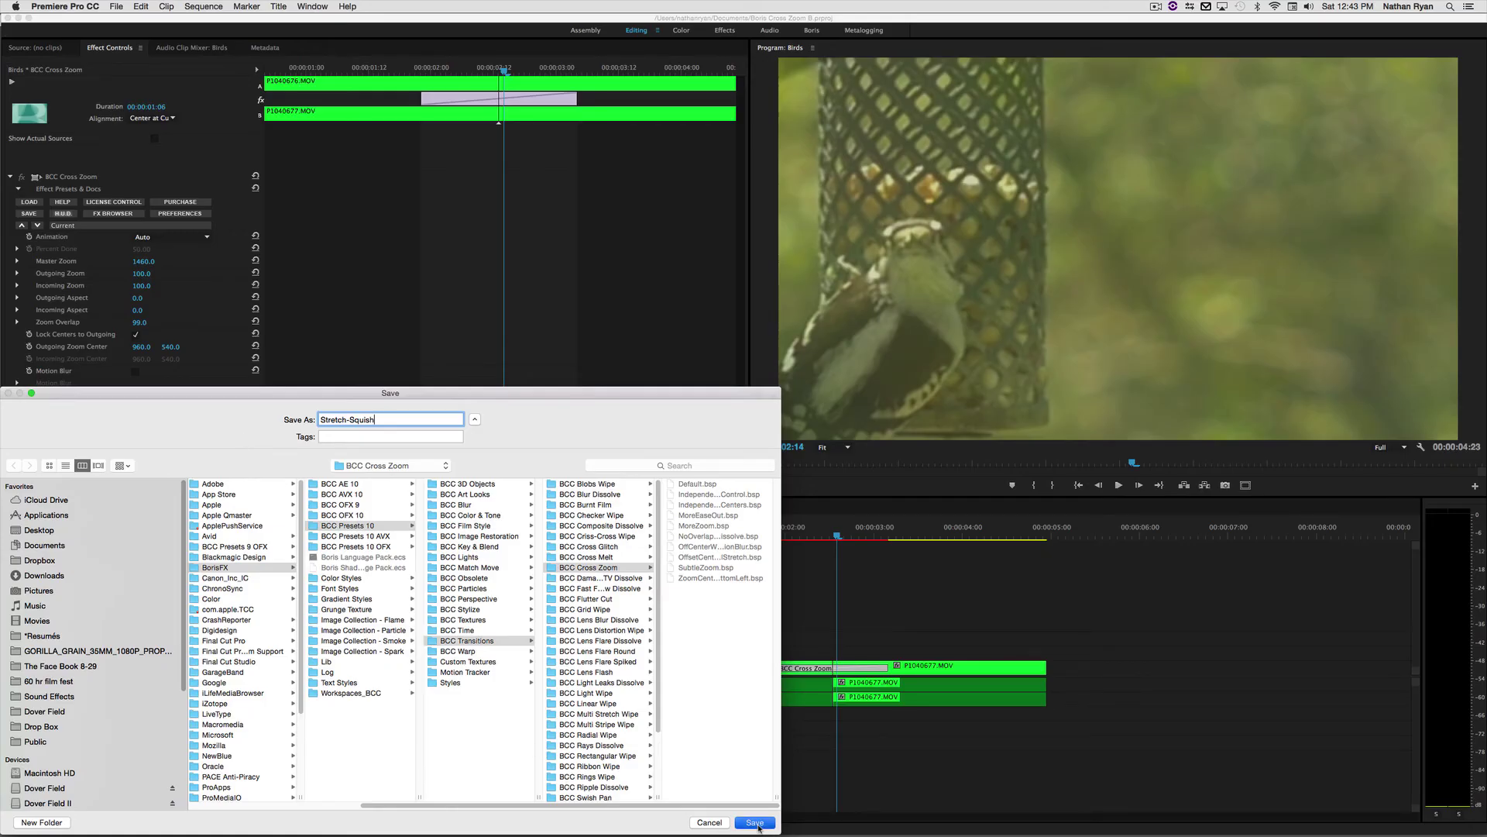